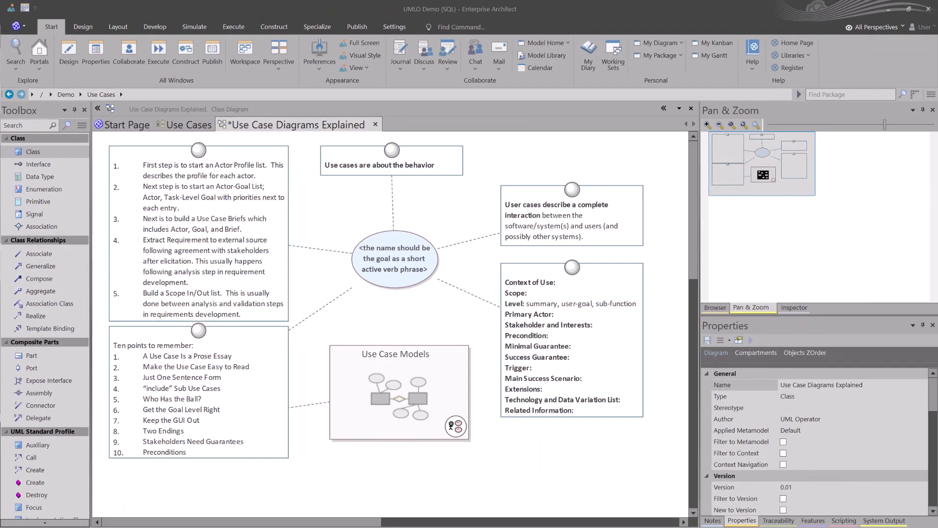
Step: Save the Use Case Diagrams Explained diagram, and view the Use Case Diagrams overview before returning to it
key(ctrl+s)
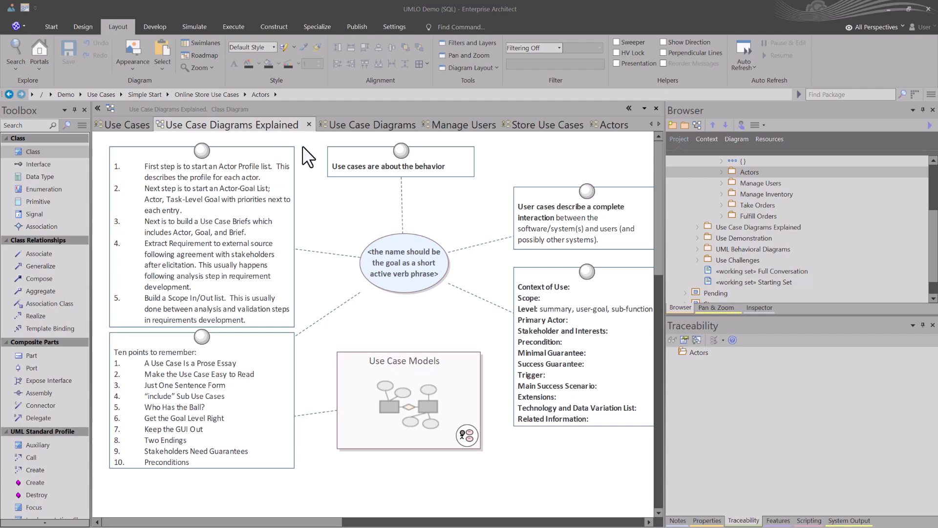
click(359, 124)
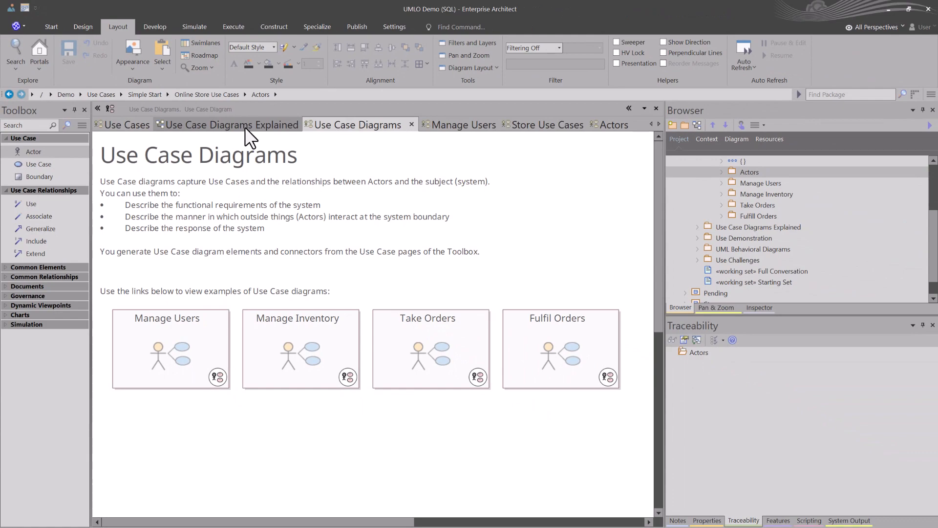
click(244, 126)
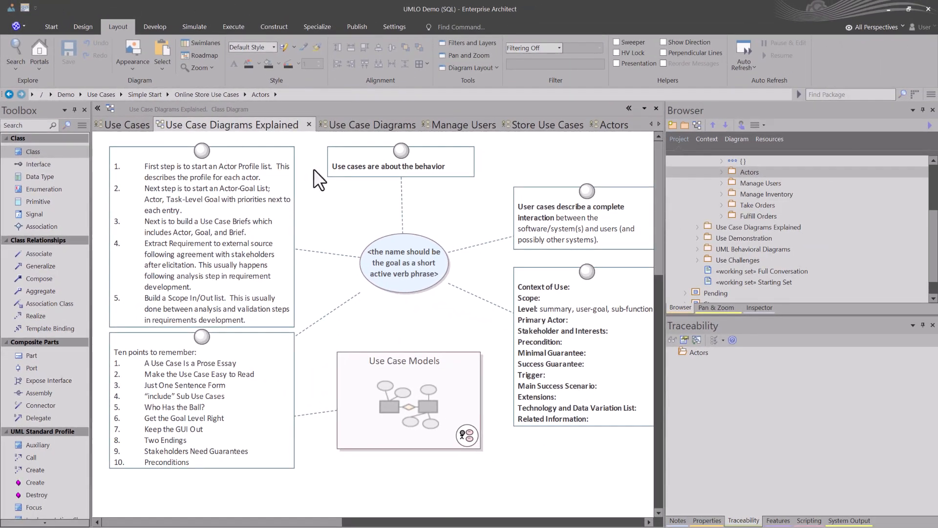
Step: Show the Store Use Cases diagram and review the Actors package's notes and properties without changing them
click(353, 138)
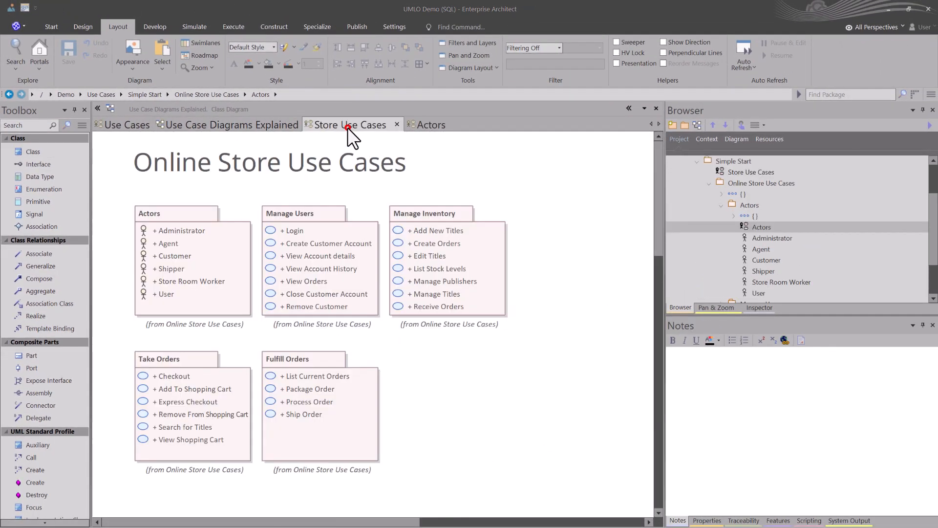
click(169, 226)
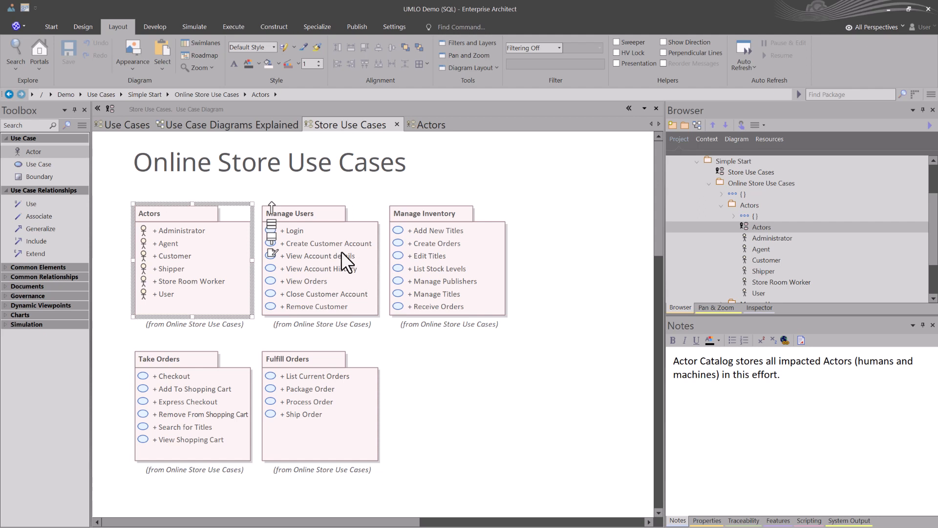
double_click(173, 215)
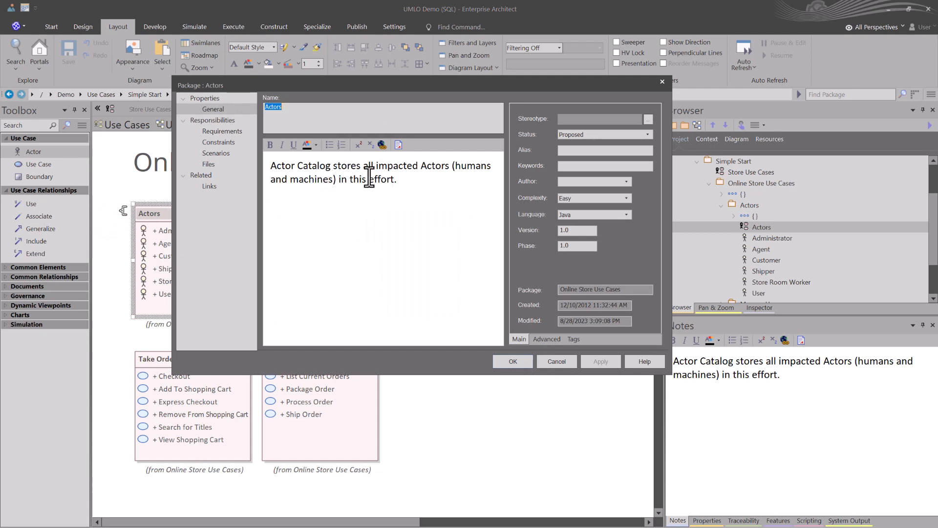
click(546, 364)
Step: Open the Actors diagram from its package and read the Administrator actor's notes from the project tree
double_click(235, 262)
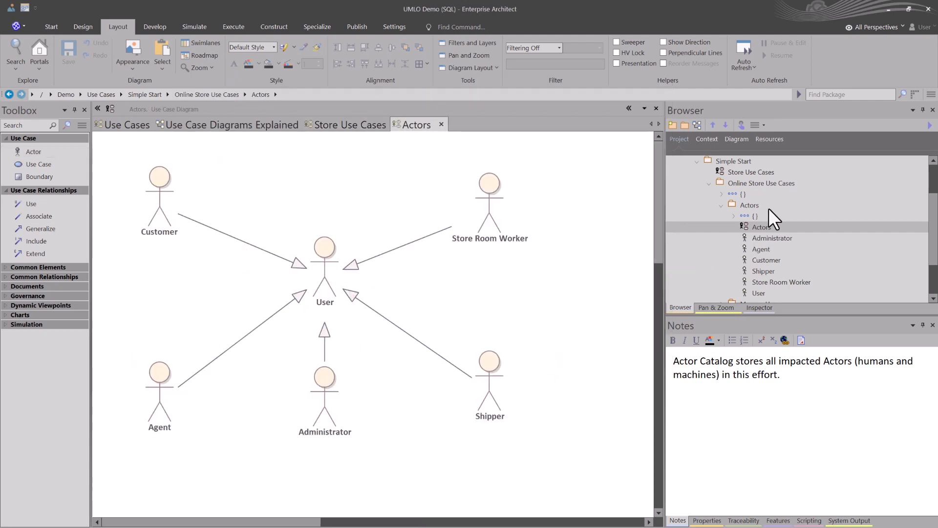
click(748, 205)
click(749, 228)
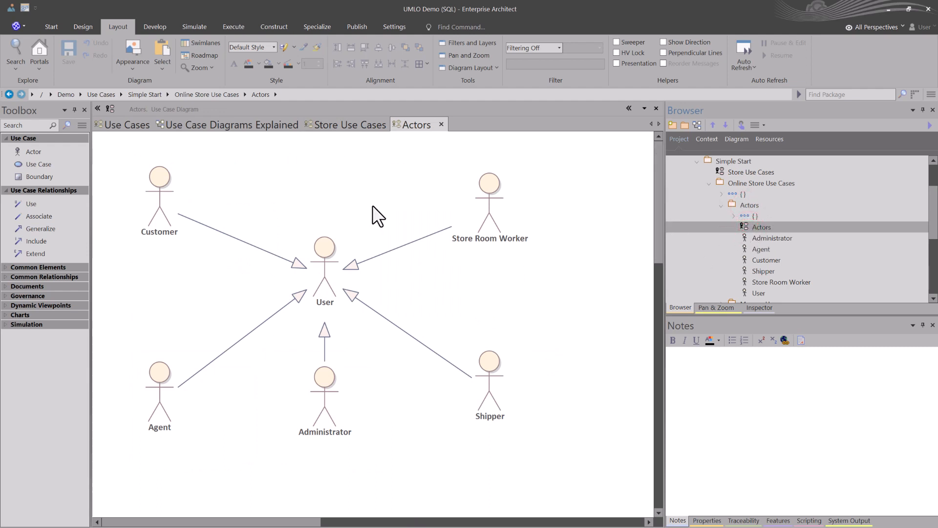
click(773, 239)
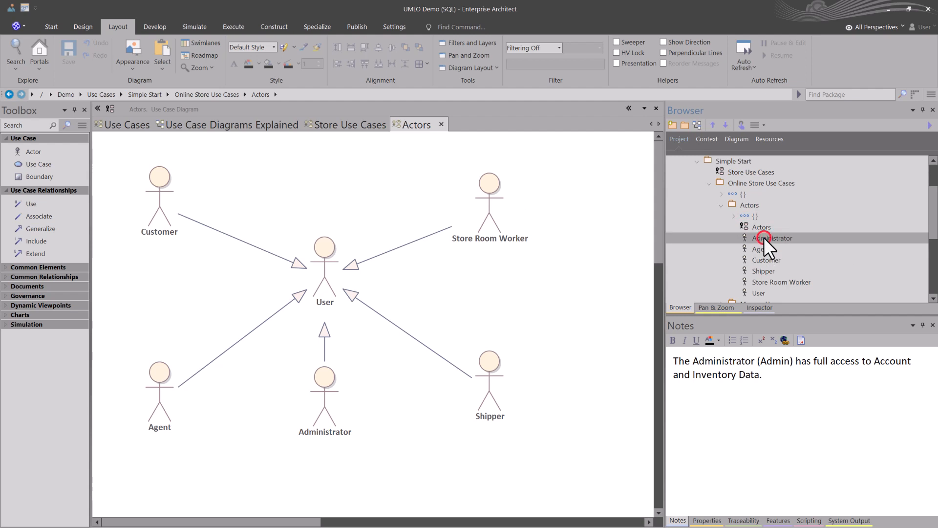
drag(765, 374, 673, 361)
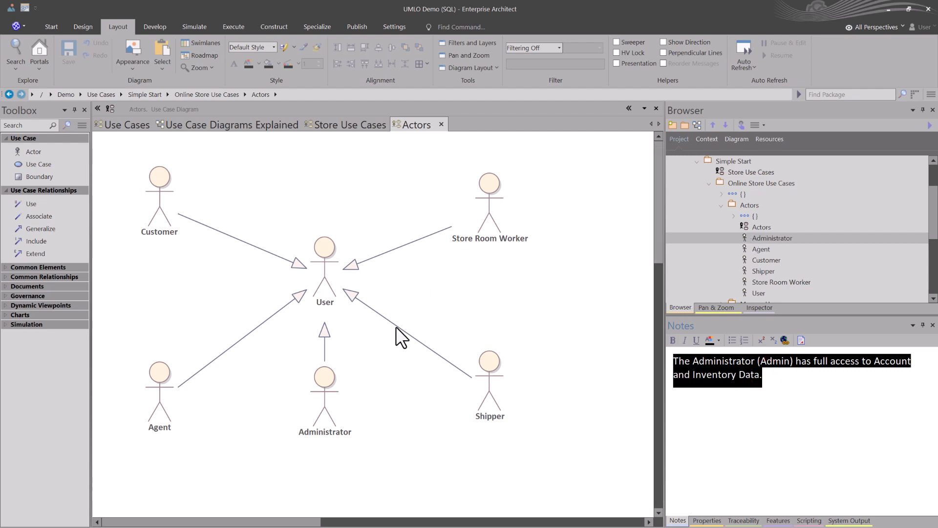
Step: Inspect the Administrator actor's description in its properties on the Actors diagram, leaving it unedited
click(320, 385)
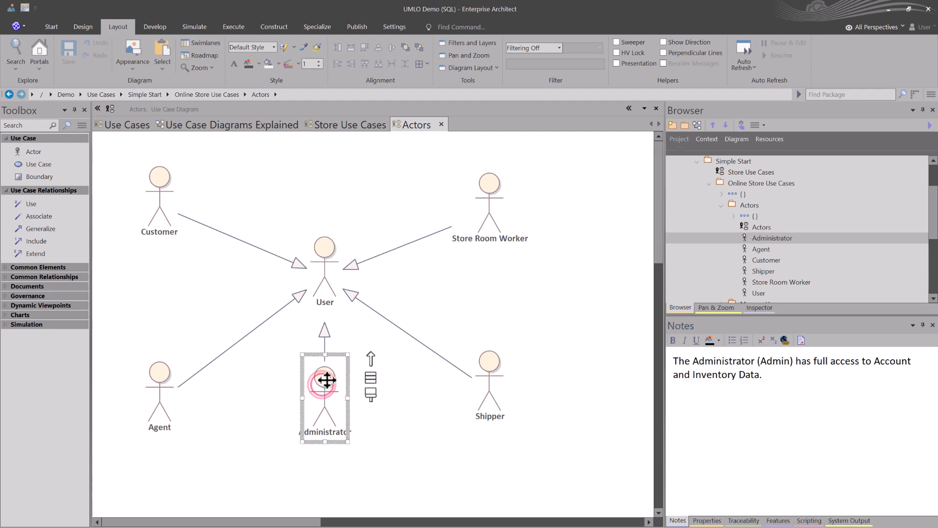
double_click(327, 379)
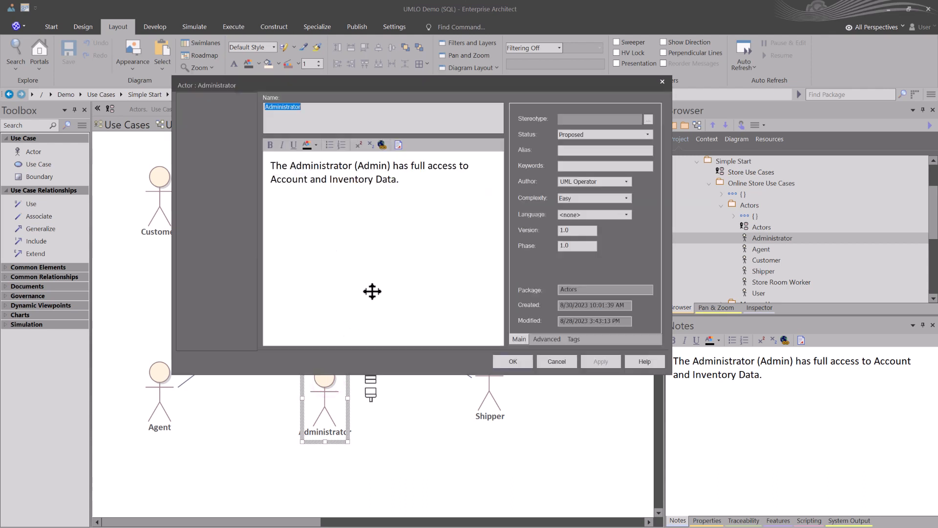
click(317, 167)
drag(403, 180, 262, 165)
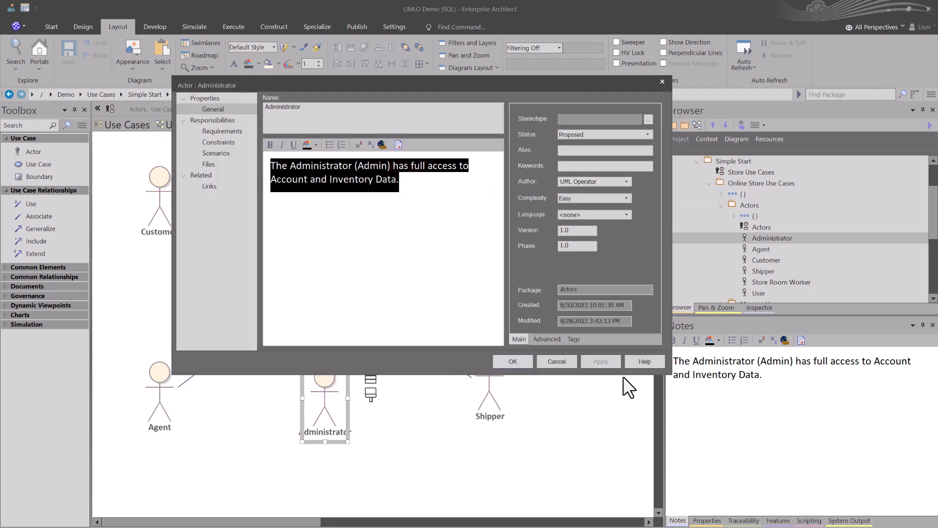
click(558, 361)
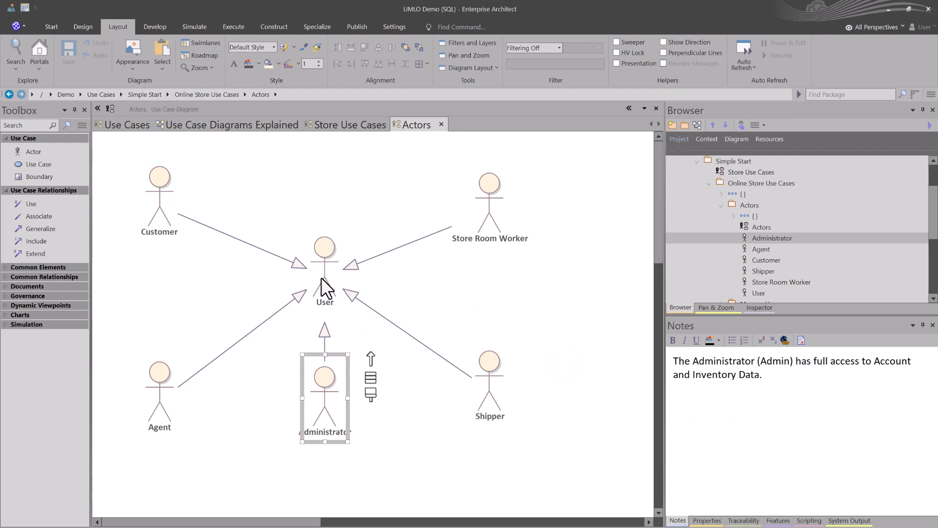
Step: Examine the User actor's generalization from Customer, its traceability and its notes
click(319, 256)
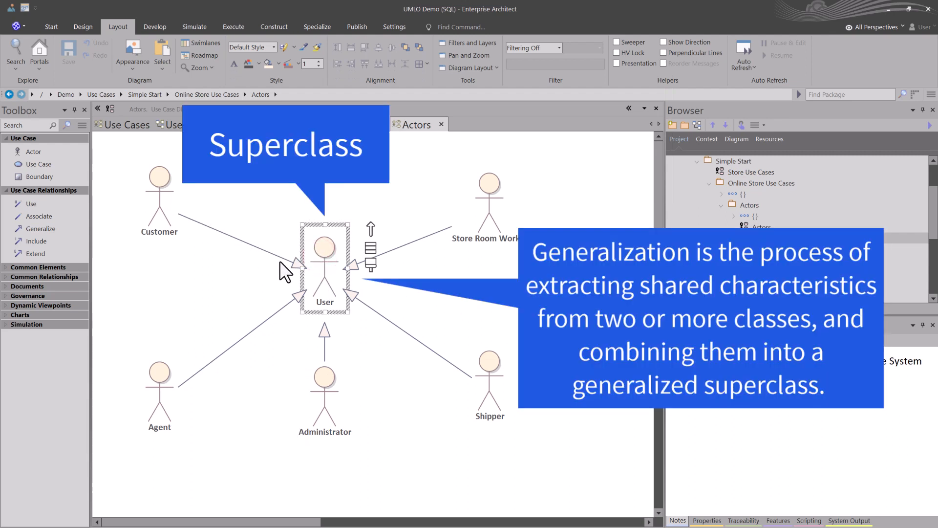
click(246, 241)
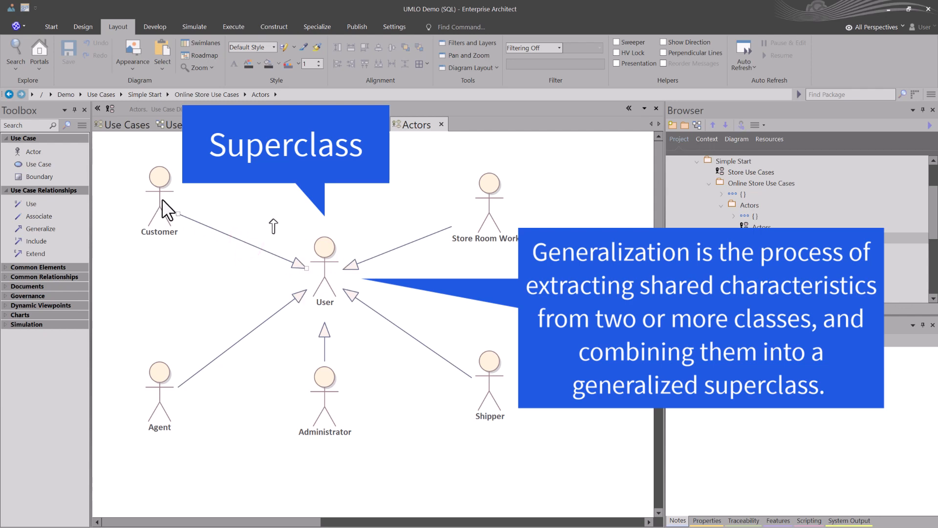
click(323, 256)
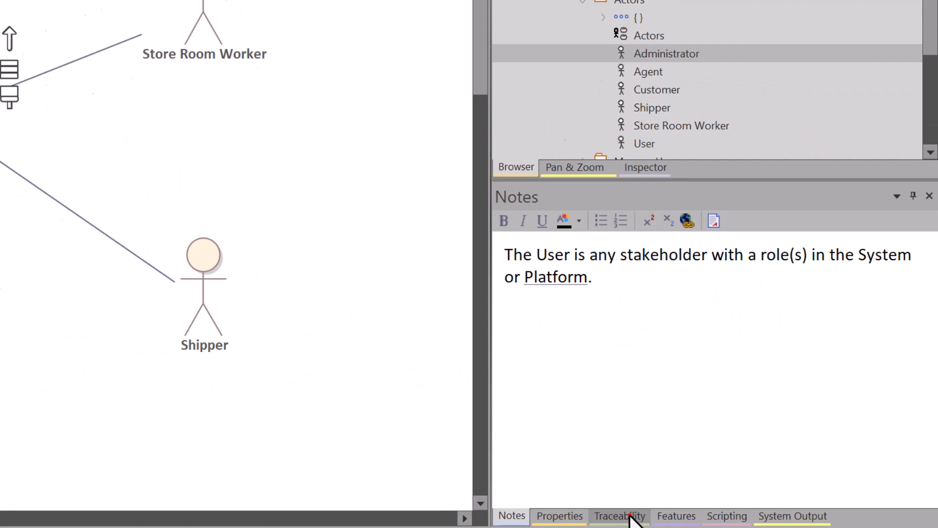
click(631, 518)
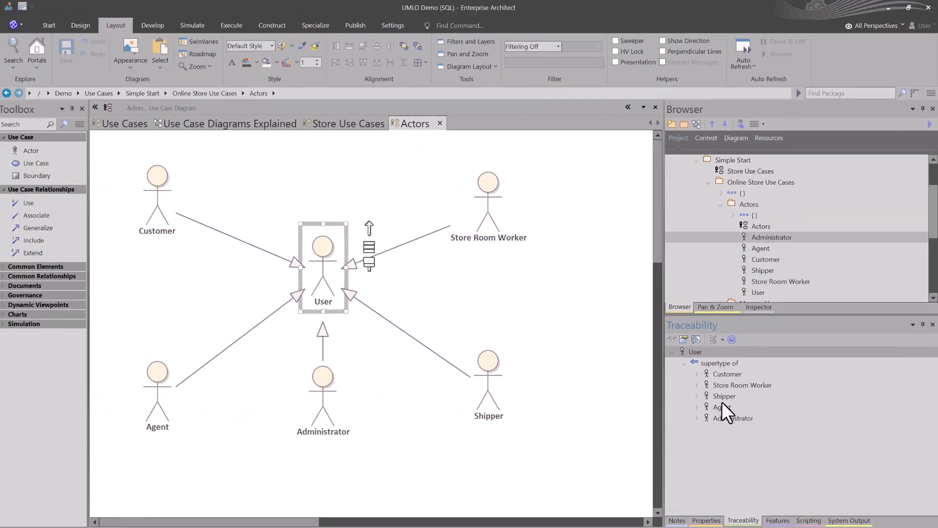
click(674, 520)
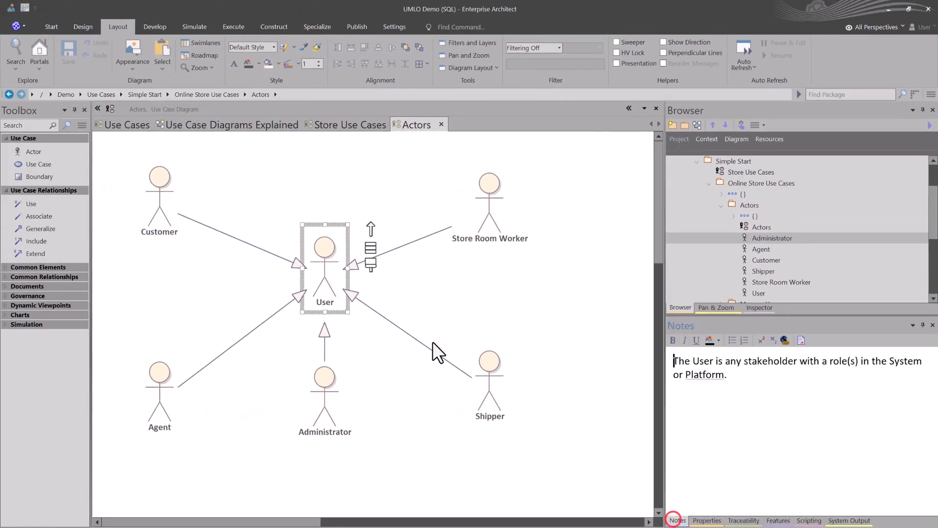
click(309, 274)
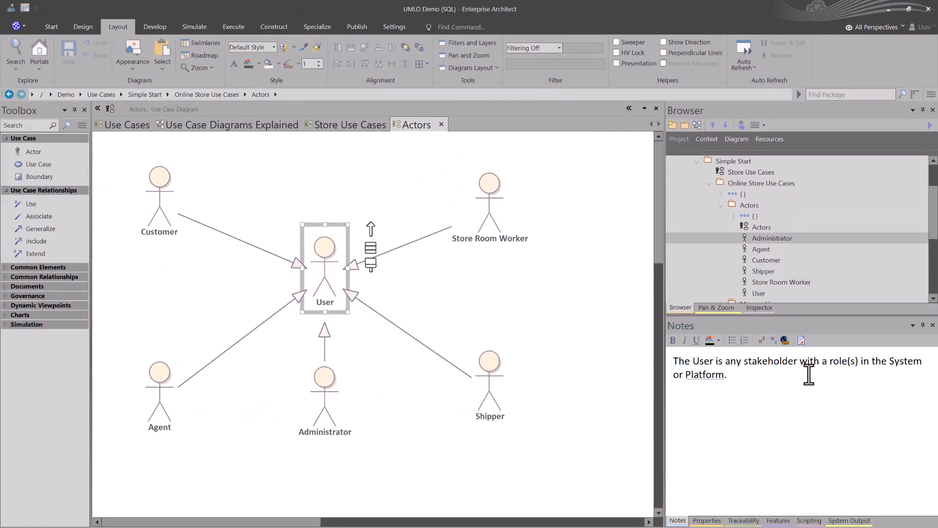
Step: Read the notes of the Customer, Store Room Worker, Shipper and Agent actors on the diagram
click(152, 206)
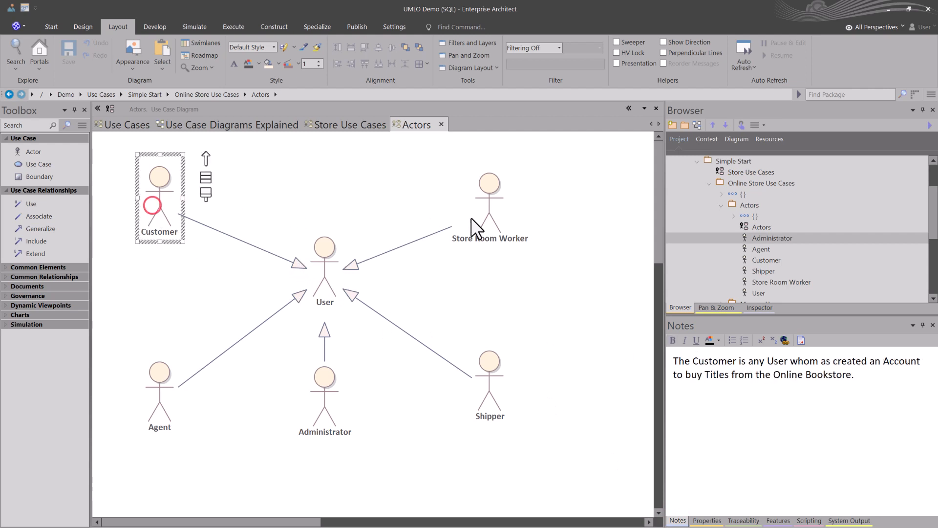
click(479, 207)
click(493, 380)
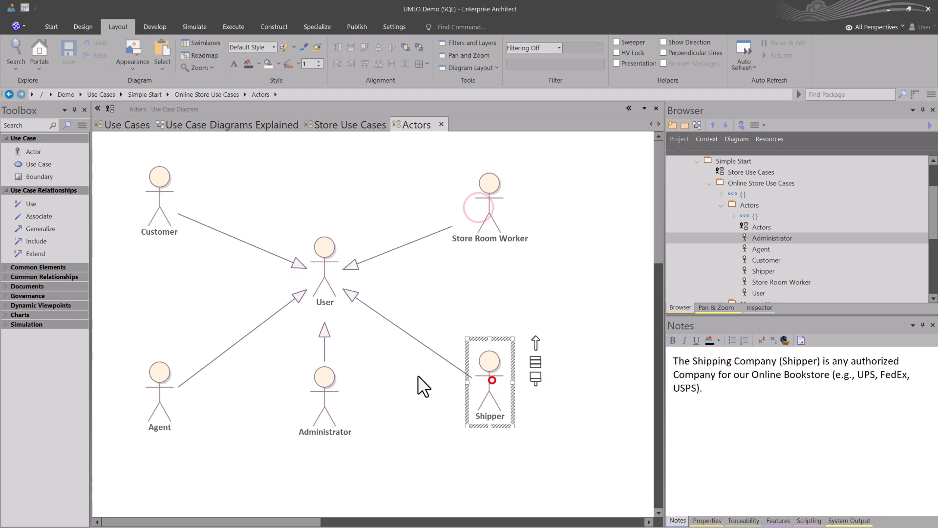
click(160, 381)
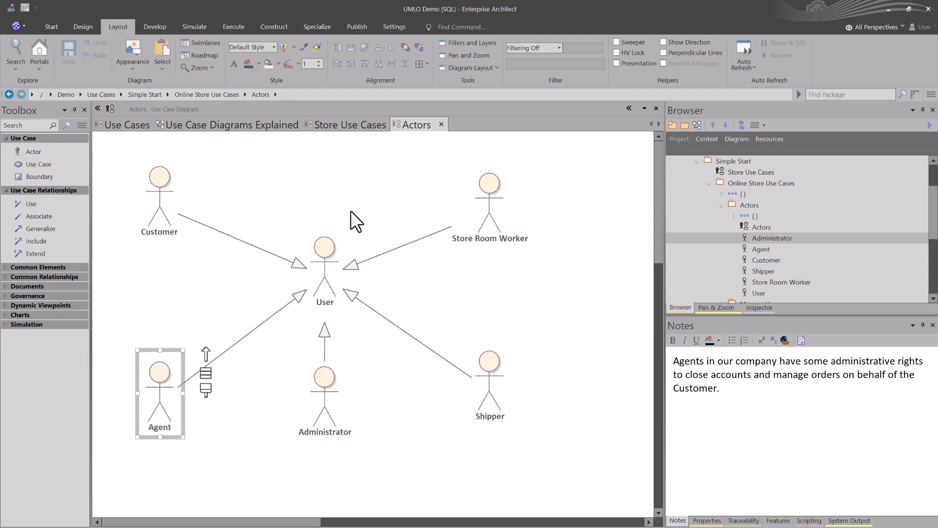
click(551, 270)
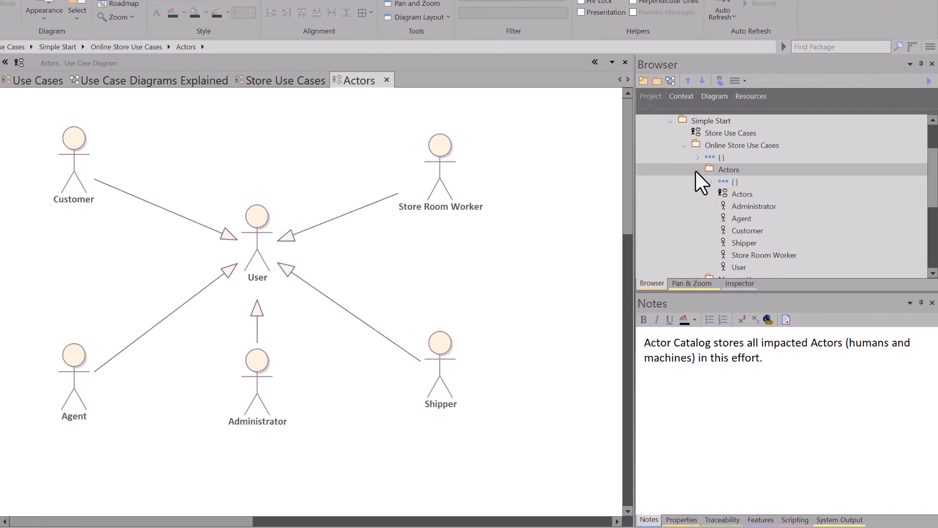
Step: Collapse the Actors package in the project tree and revisit the Use Case Diagrams Explained and Store Use Cases diagrams
click(696, 171)
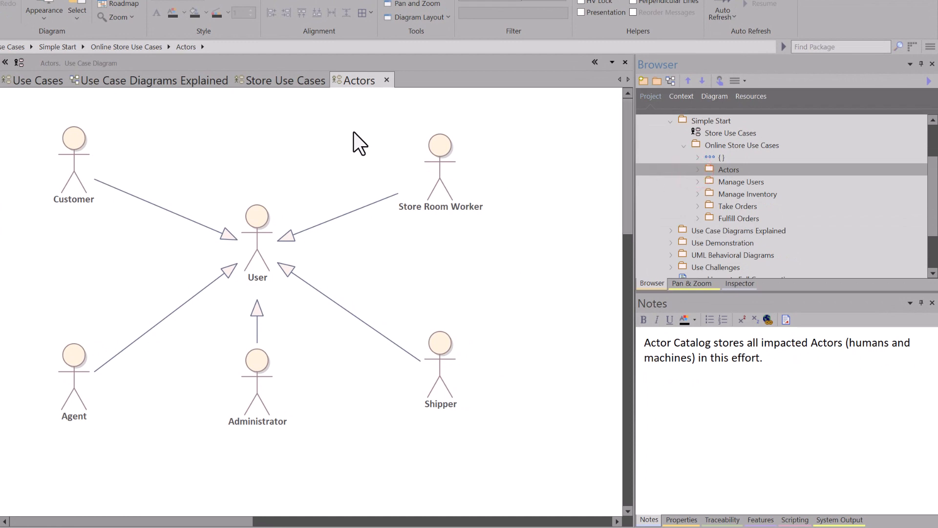
click(174, 82)
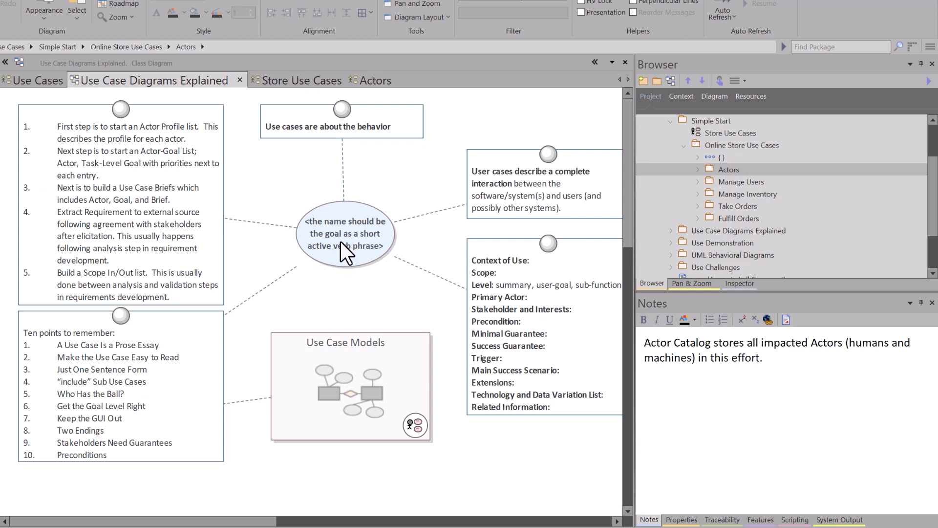
click(289, 81)
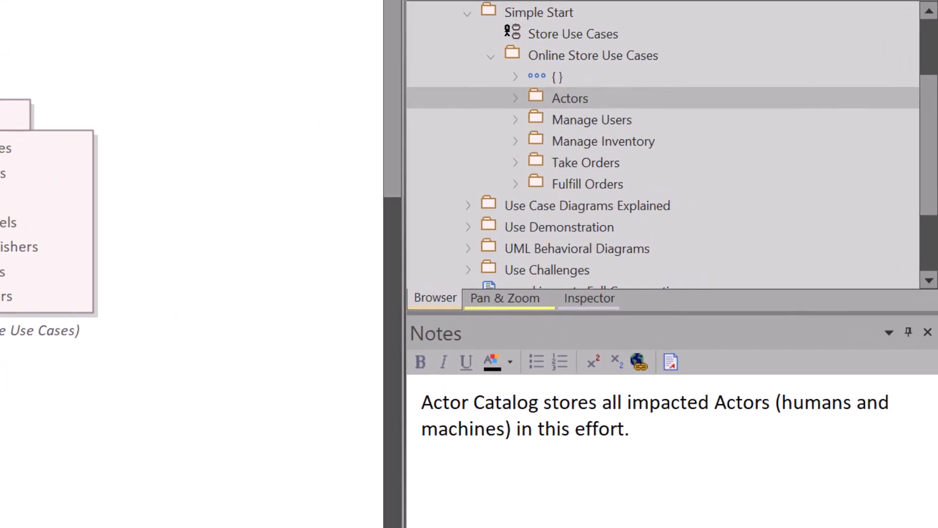
Step: Open the Manage Users diagram from the Manage Users package and examine its Online Book Store system boundary
click(508, 116)
double_click(578, 120)
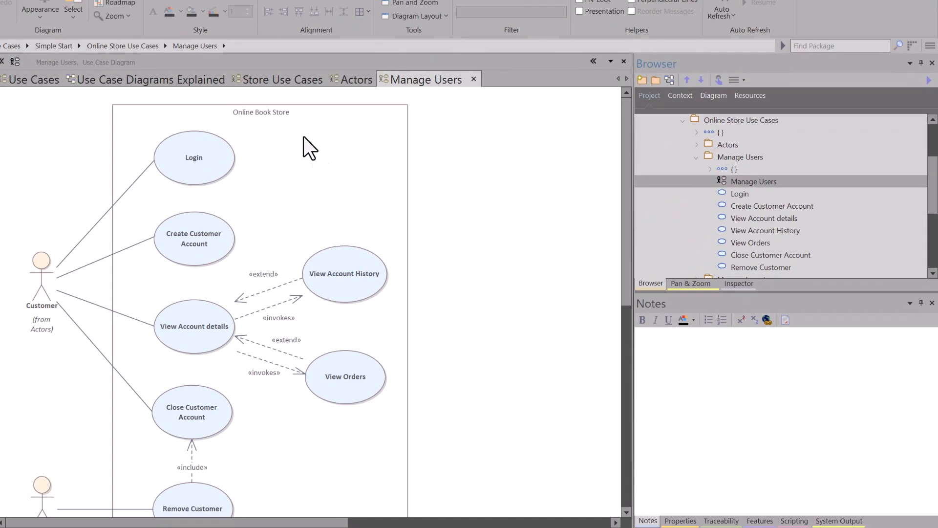
click(300, 125)
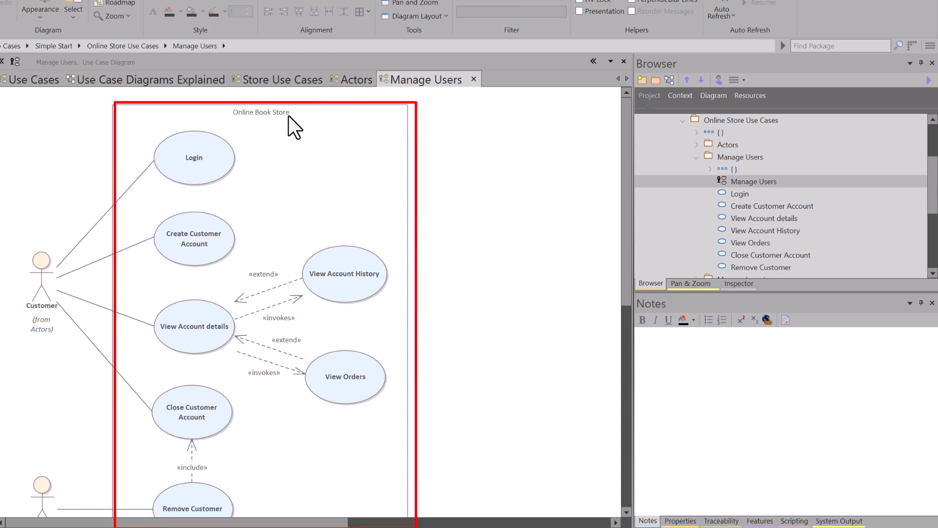
click(293, 113)
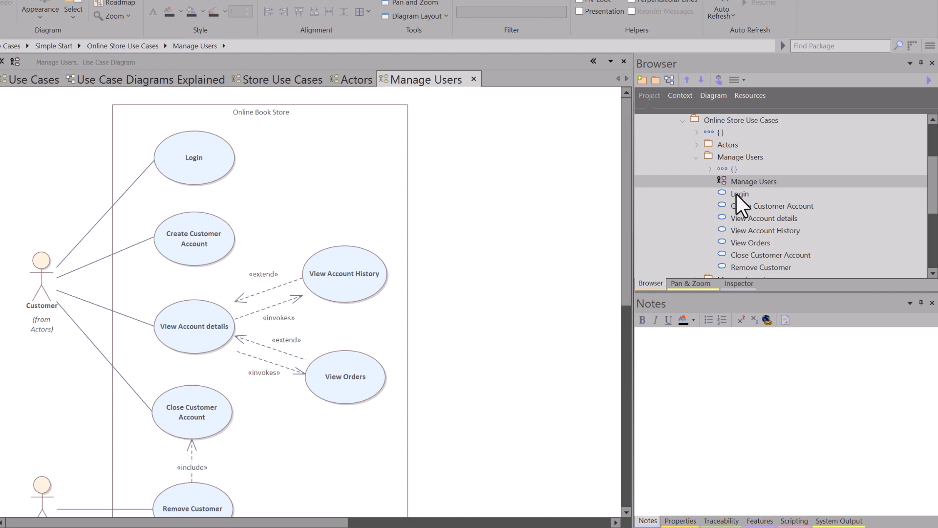
Step: Read the Login use case's notes and view its scenarios, then return to the Manage Users diagram
click(202, 153)
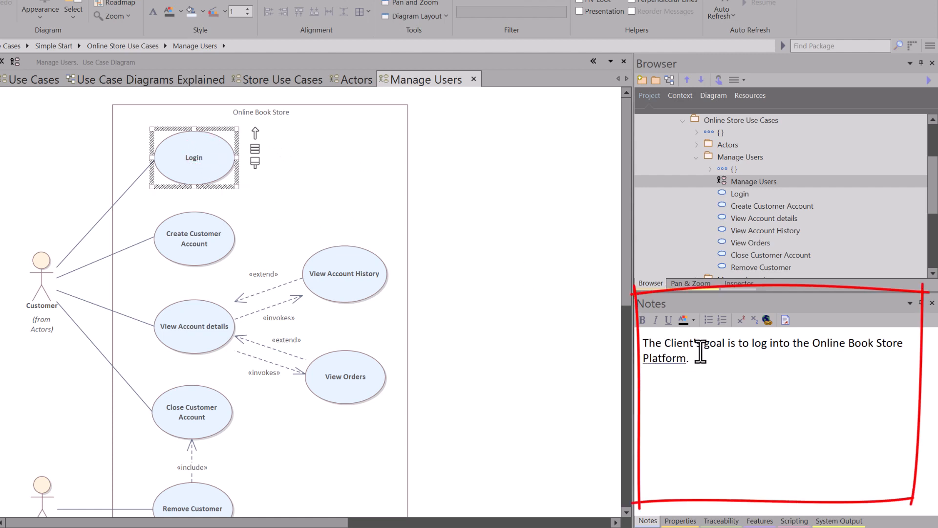
double_click(197, 175)
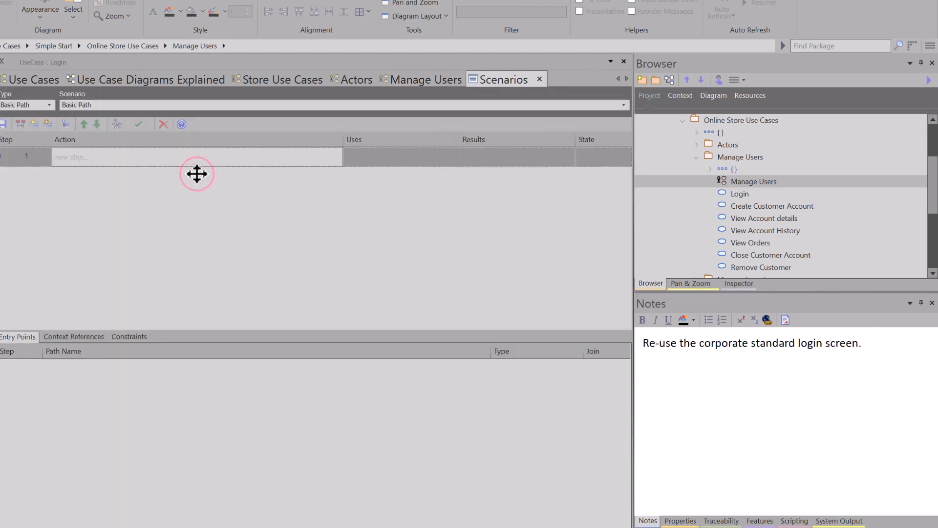
click(539, 79)
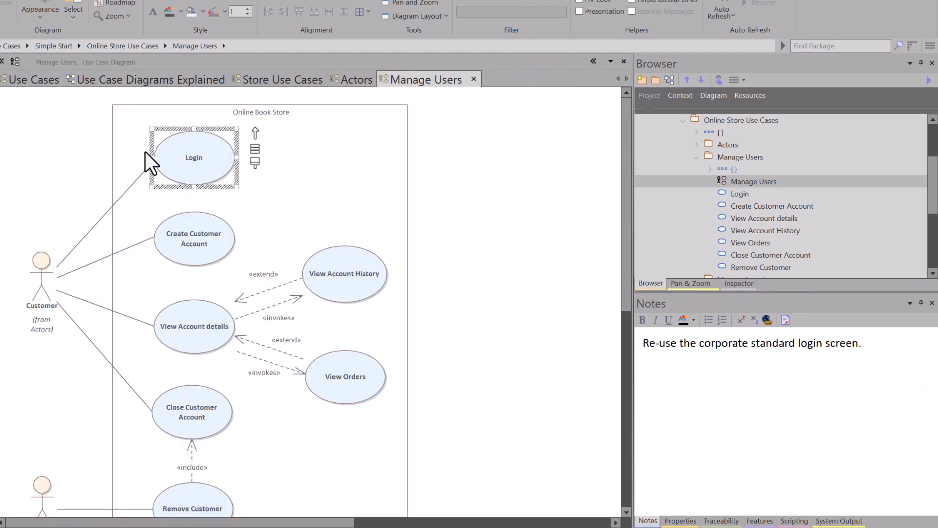
Step: View the Login use case's properties and read its goal description, leaving the properties unchanged
key(alt+Return)
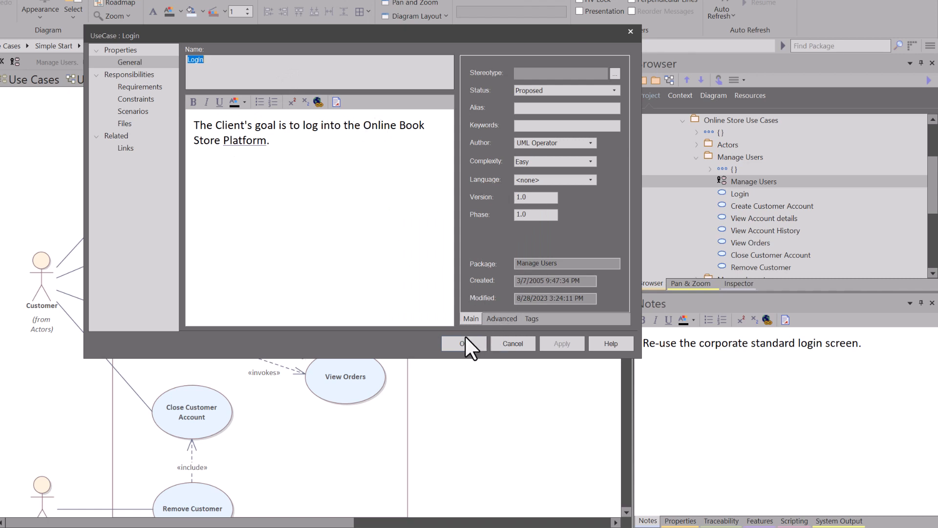
click(276, 142)
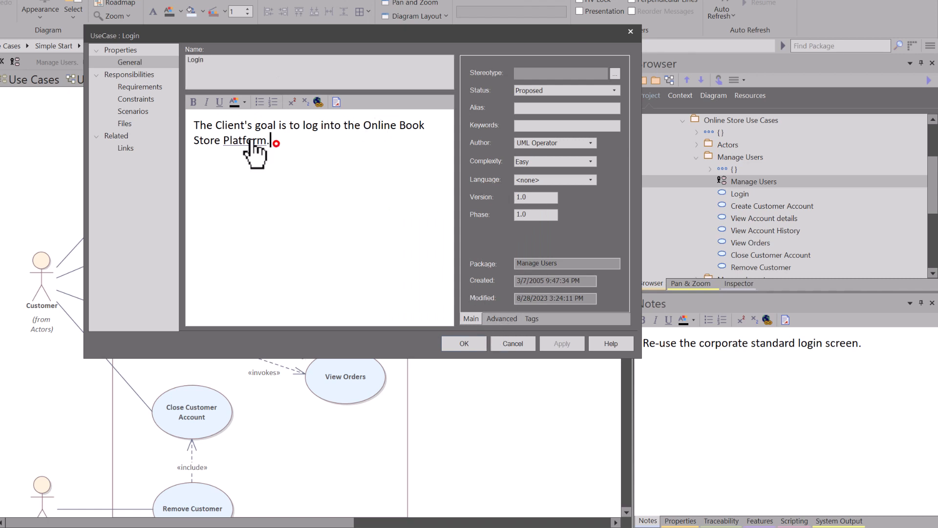
shift+click(194, 123)
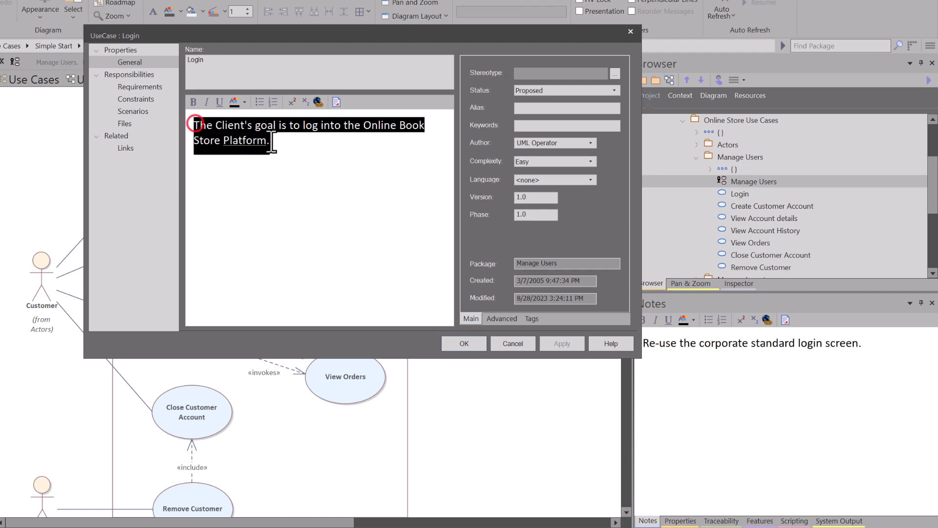
click(465, 345)
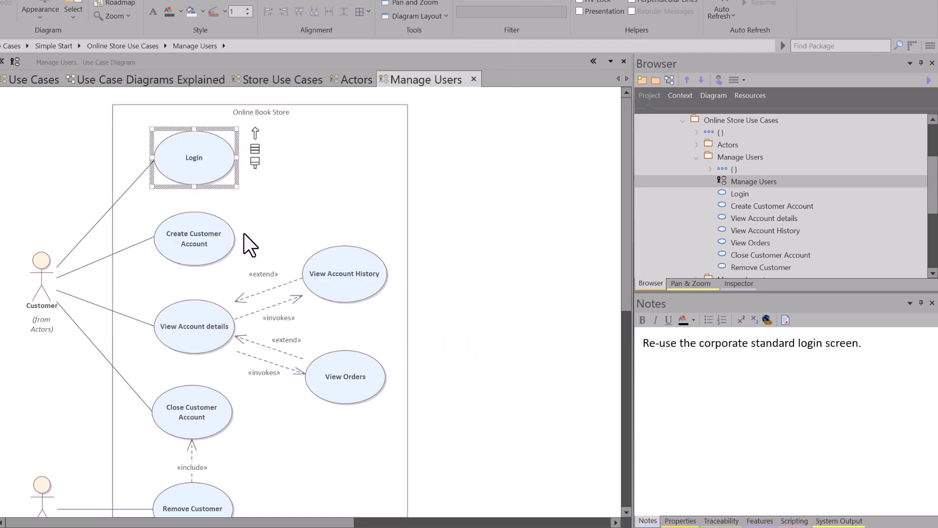
Step: Read the goal notes of the remaining account, order and customer removal use cases on the Manage Users diagram
click(197, 242)
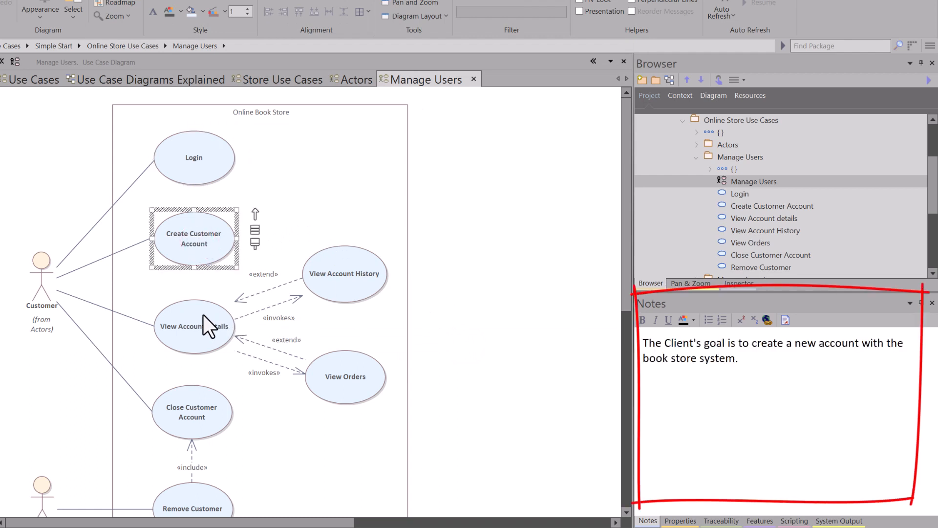
click(203, 328)
drag(191, 413, 193, 413)
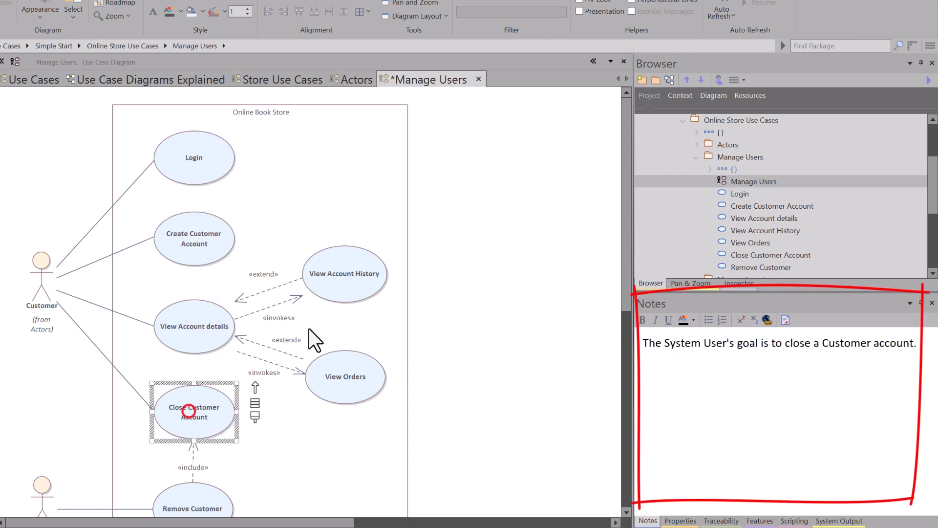
click(346, 276)
click(337, 382)
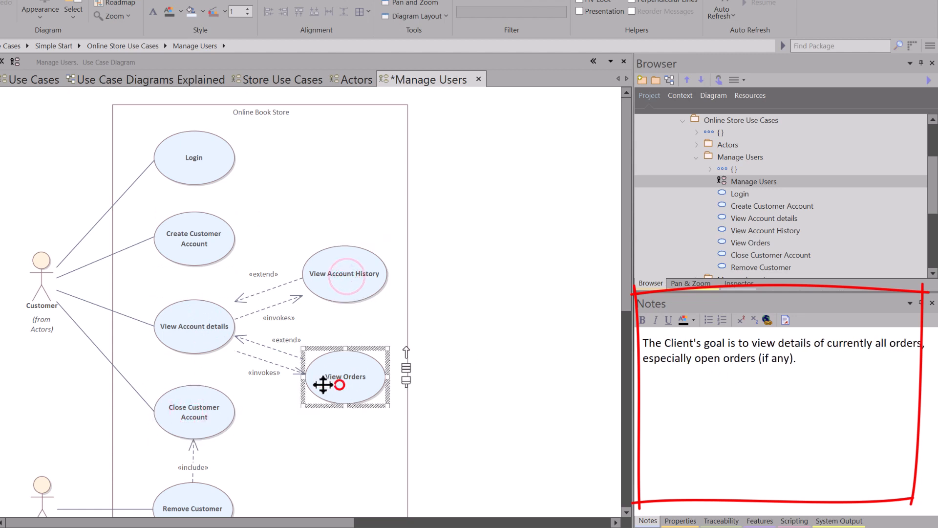
click(187, 498)
Step: Read the Customer and Agent actor notes, then close the Manage Users diagram
click(42, 266)
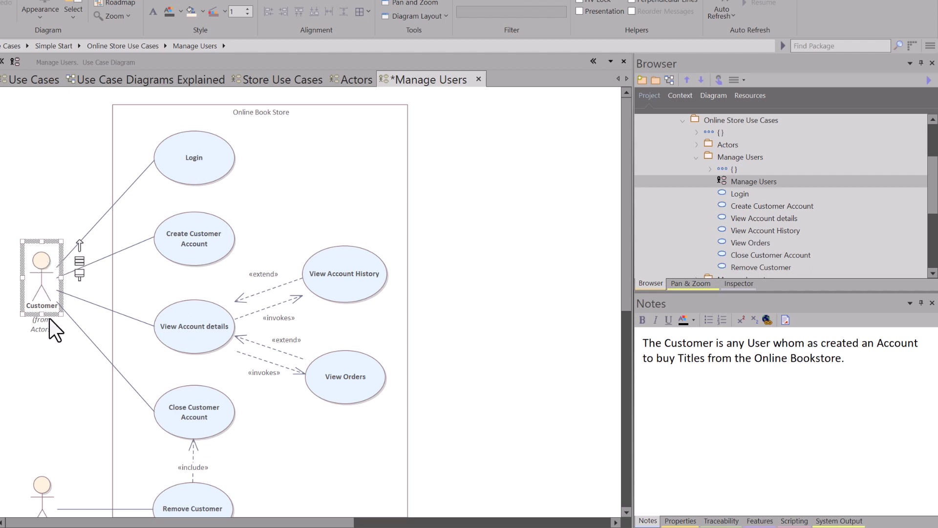
scroll(57, 360, down, 5)
click(46, 264)
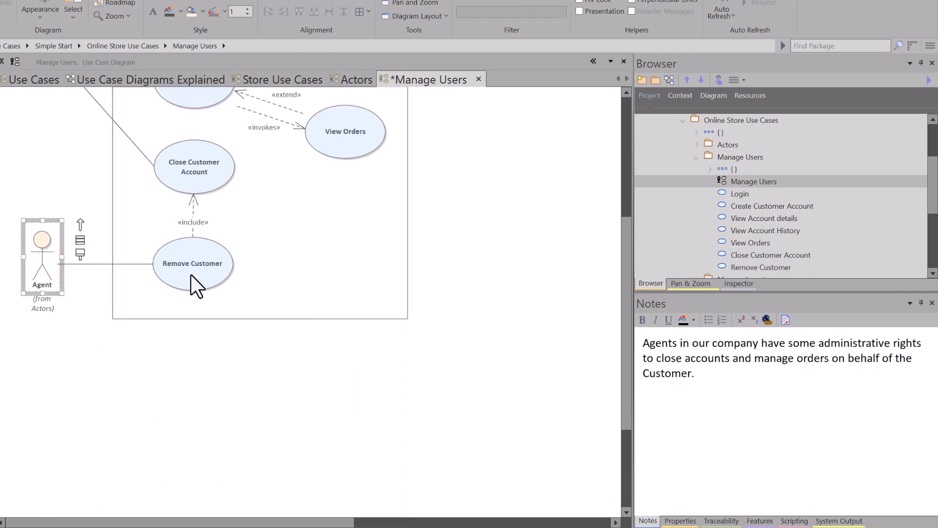
scroll(192, 274, up, 5)
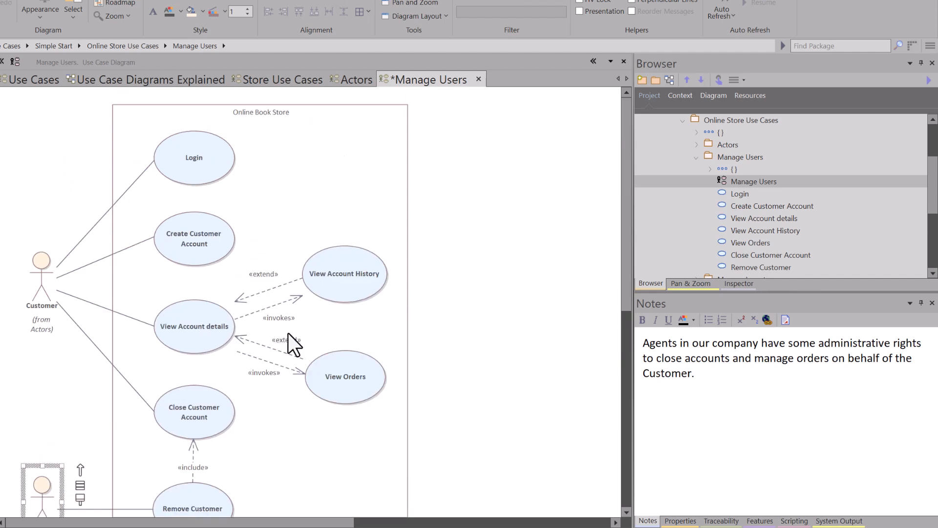
click(481, 81)
click(422, 279)
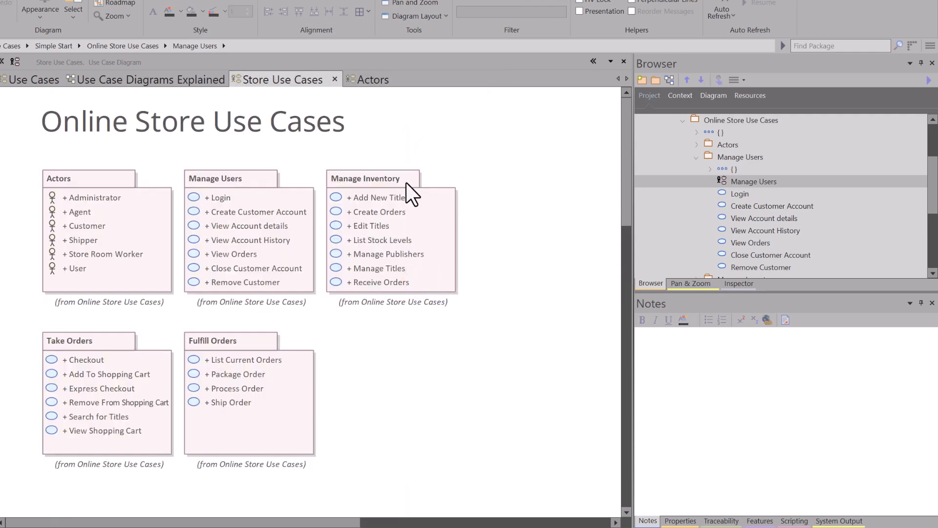
Step: Read the Manage Inventory package notes, then open its Manage Inventory diagram, examine it and close it
click(380, 176)
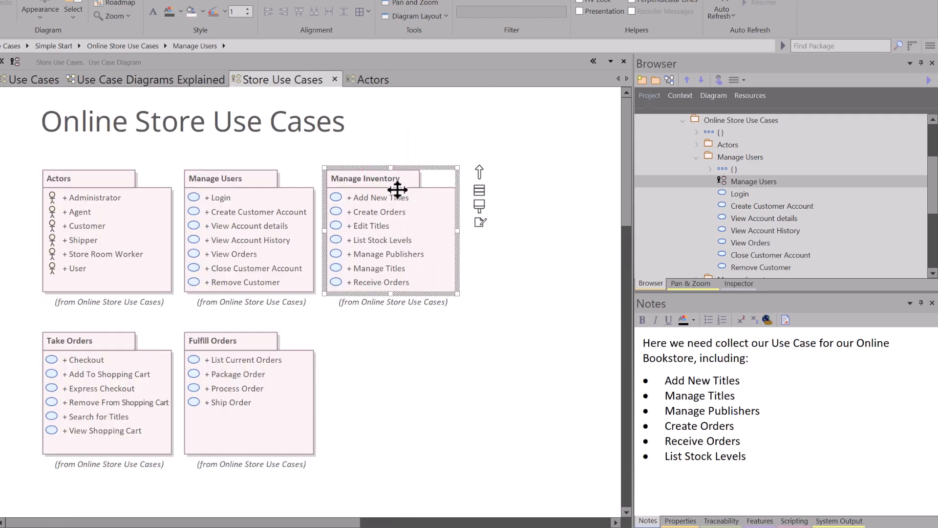
click(696, 155)
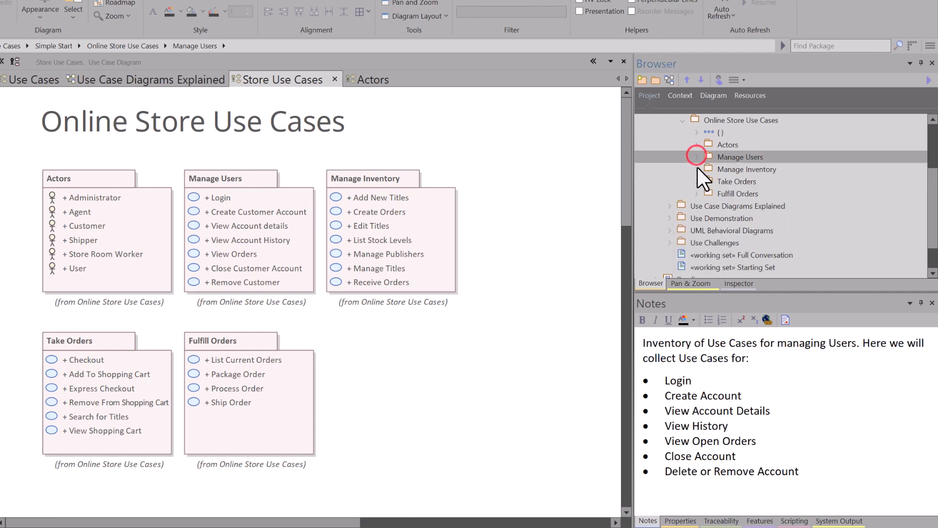
click(697, 169)
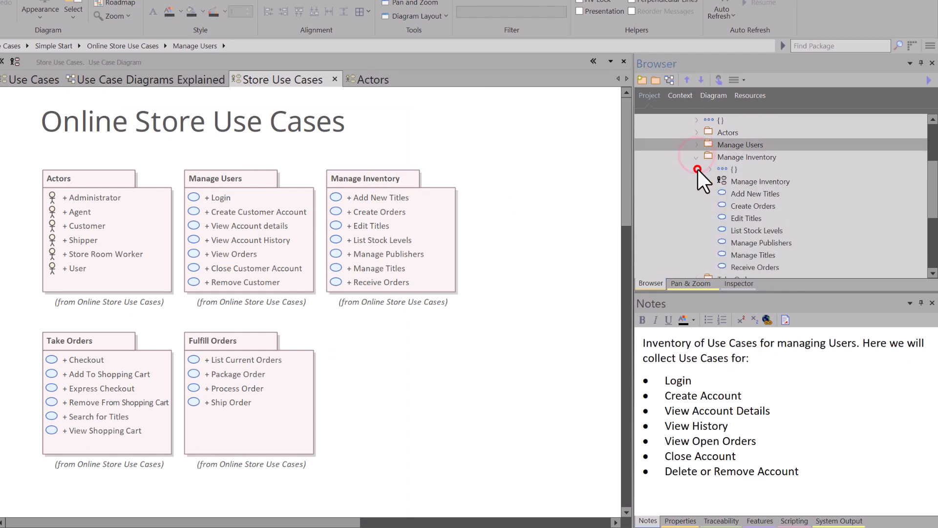
double_click(737, 181)
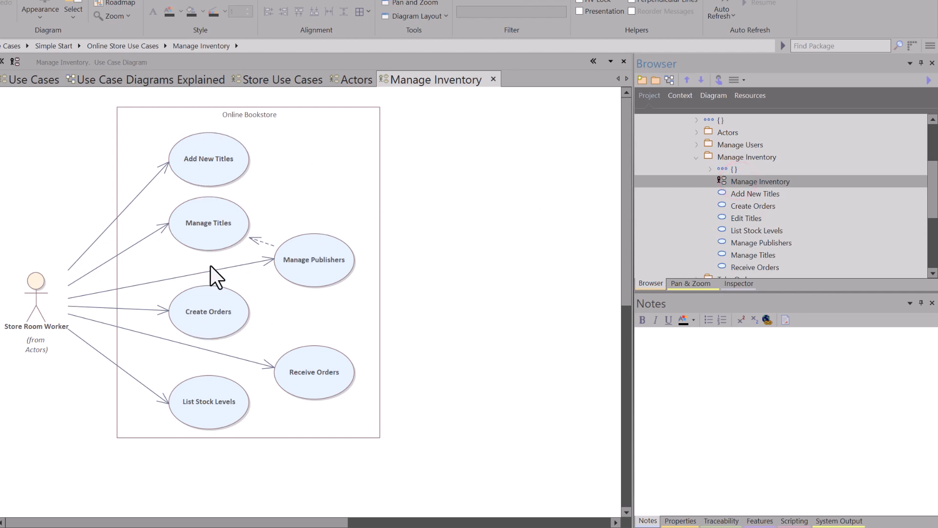
click(493, 79)
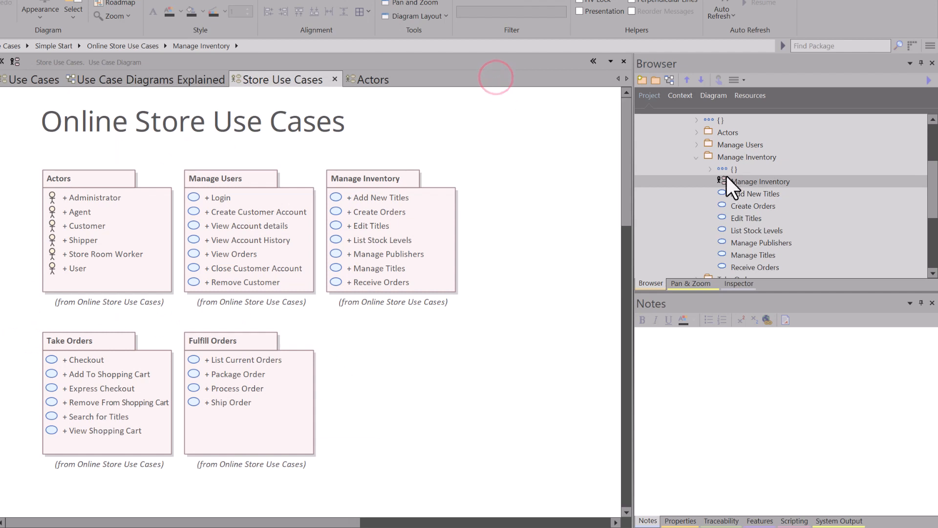
Step: Collapse the Manage Inventory package in the project tree and open the Sell Titles diagram from the Take Orders package
click(73, 350)
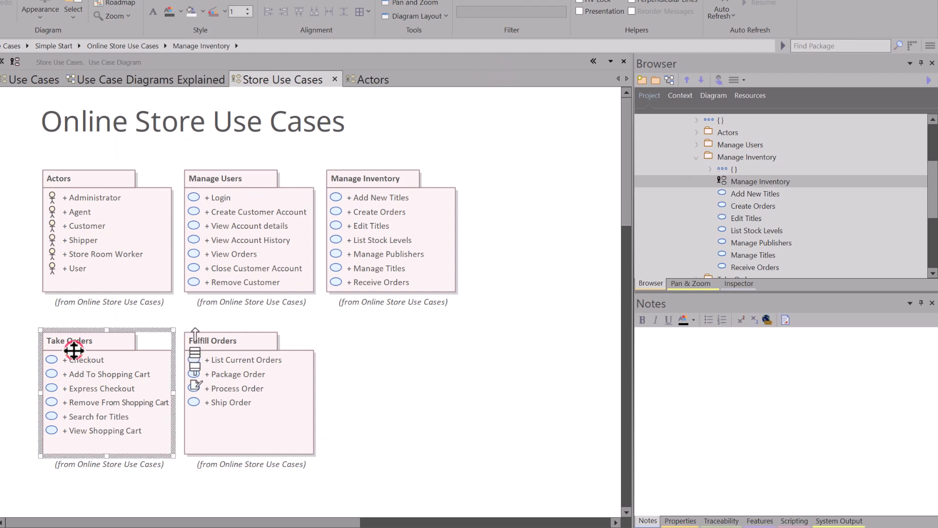
click(696, 157)
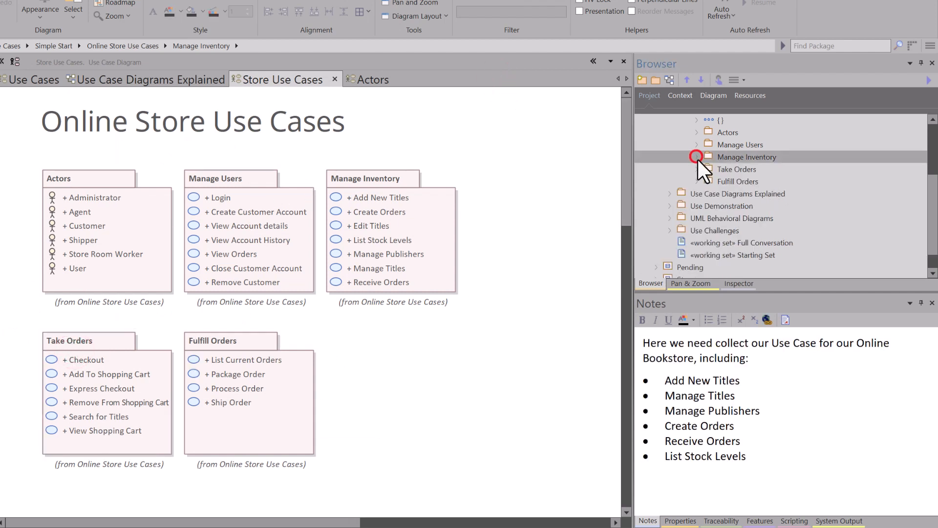
click(695, 168)
double_click(725, 180)
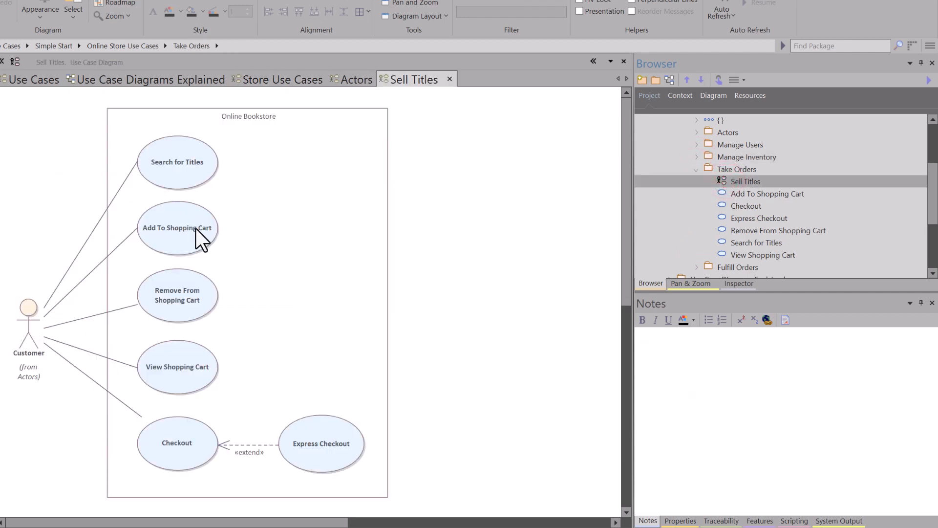
Step: Read the goal notes of the Take Orders use cases, both on the Sell Titles diagram and in the project tree
click(165, 149)
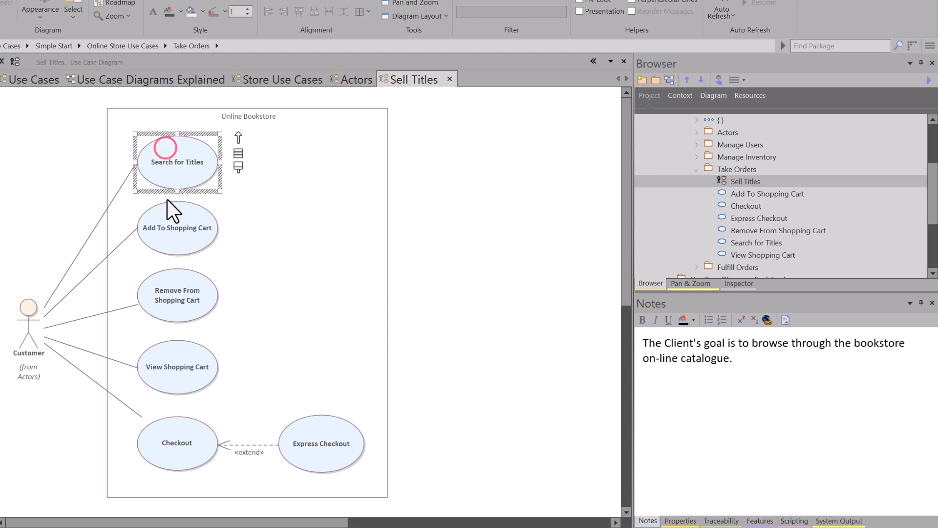
click(163, 220)
click(164, 292)
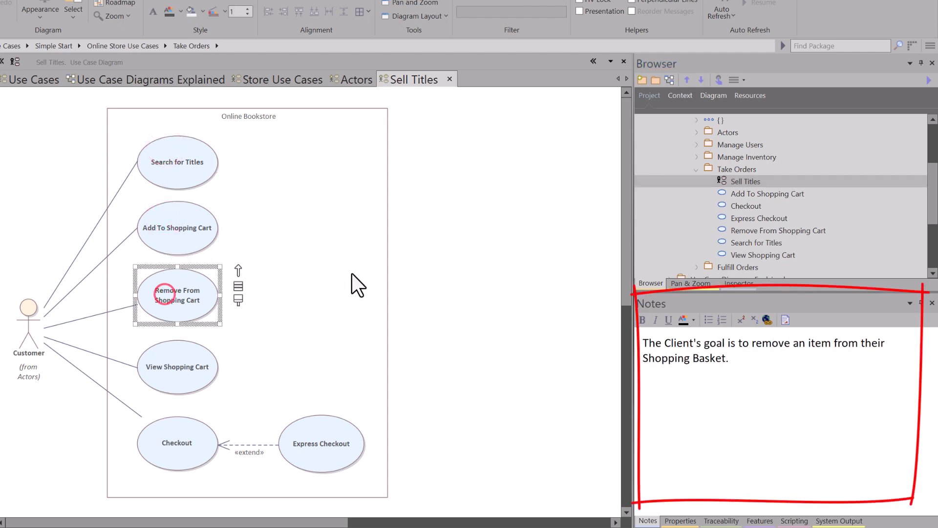
click(735, 193)
click(741, 207)
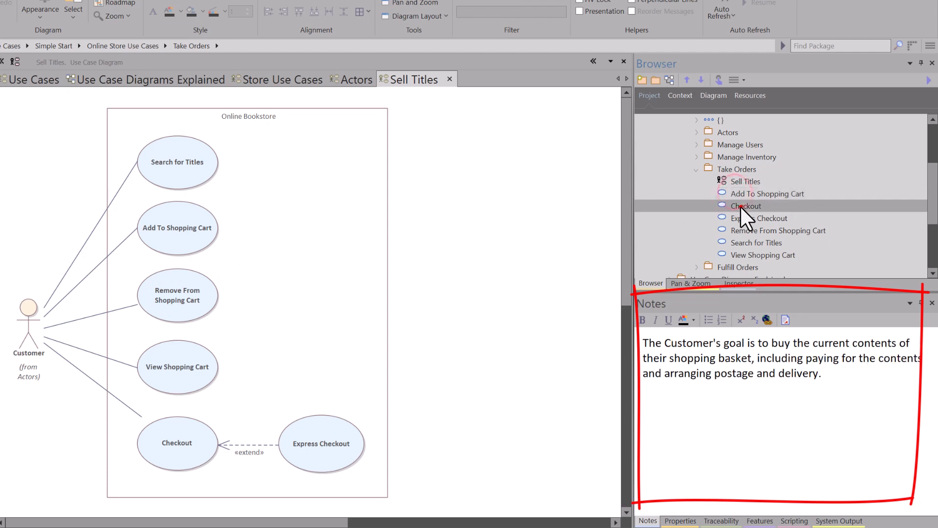
click(741, 218)
click(739, 230)
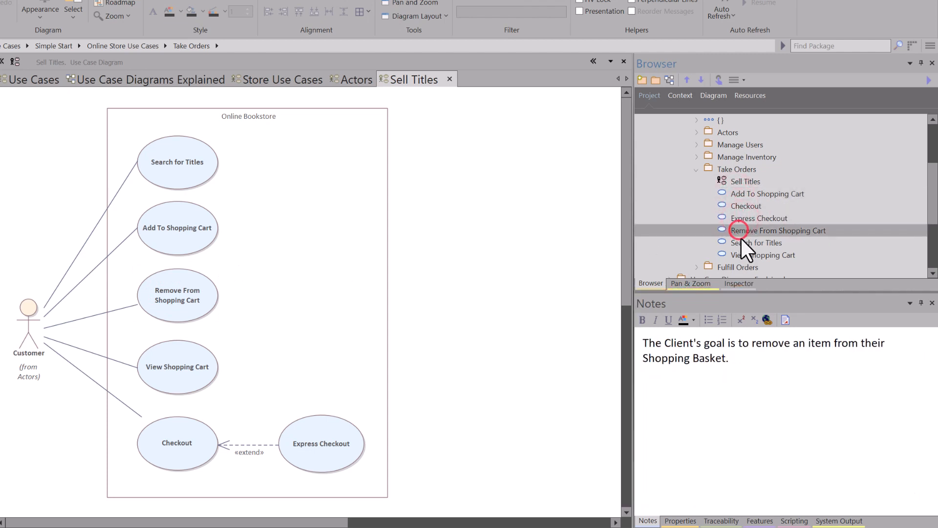
click(741, 241)
click(741, 254)
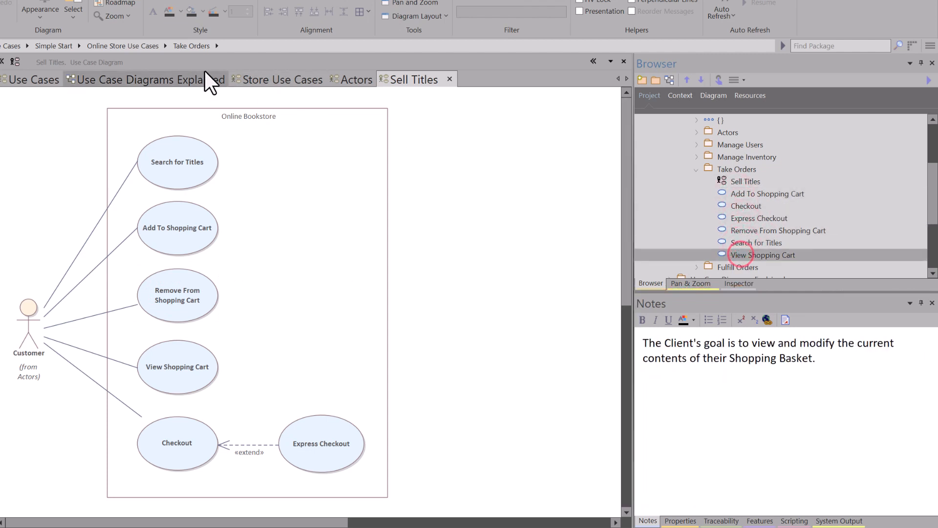
Step: Compare the shopping cart and Checkout use case notes in Sell Titles with the guidance on the Use Case Diagrams Explained diagram
click(182, 82)
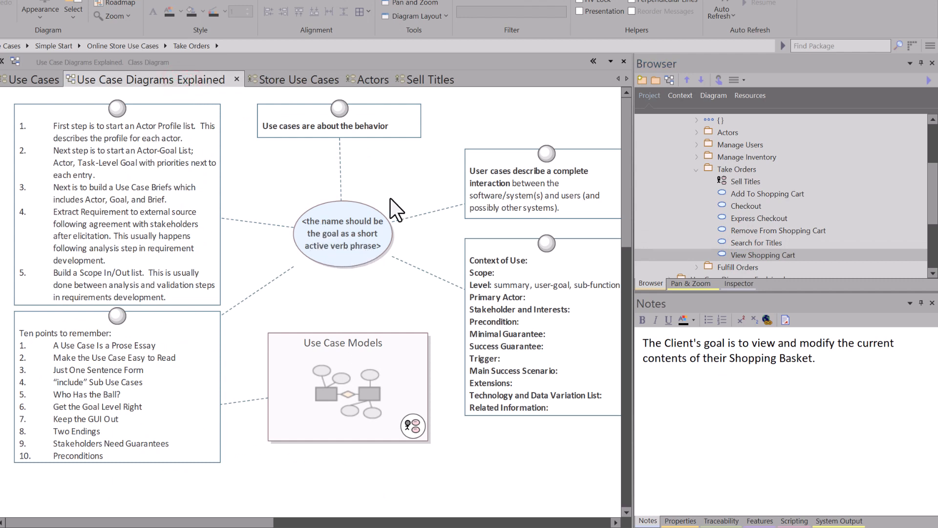
click(429, 81)
click(178, 219)
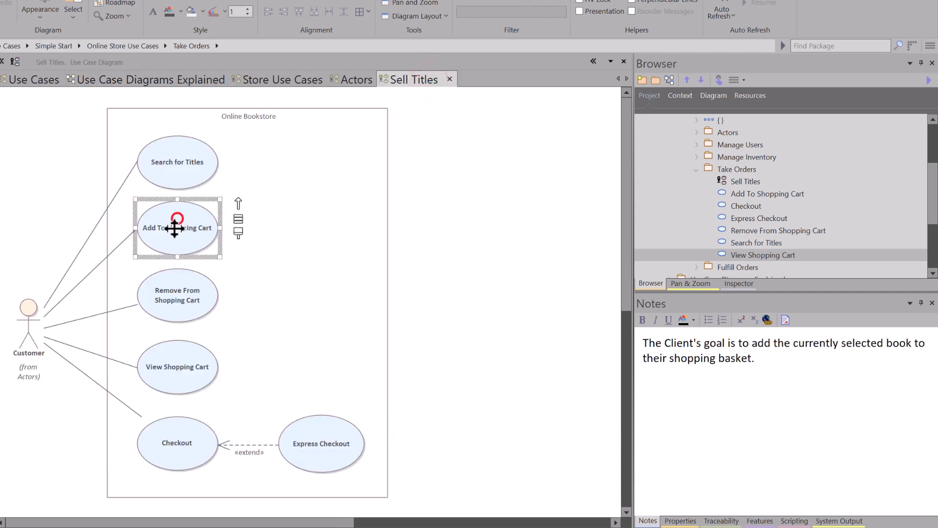
click(182, 300)
click(181, 365)
click(179, 443)
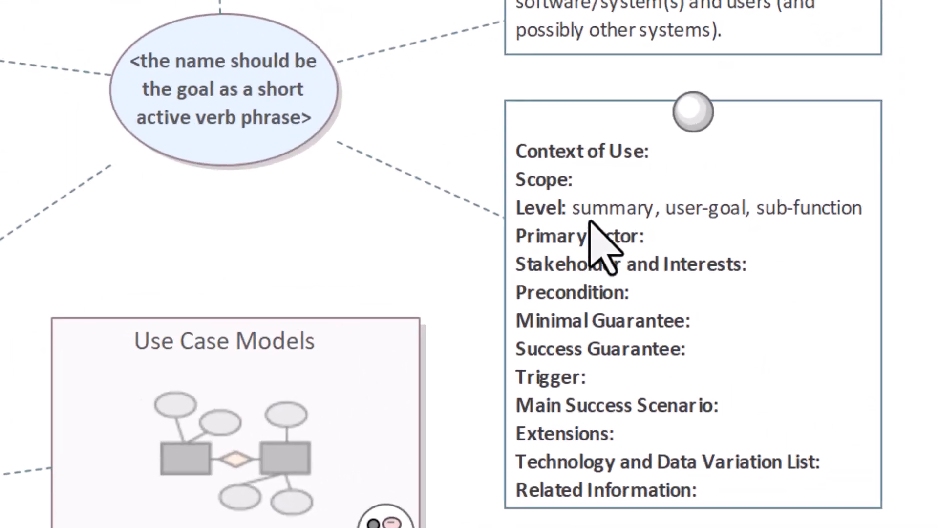
click(807, 232)
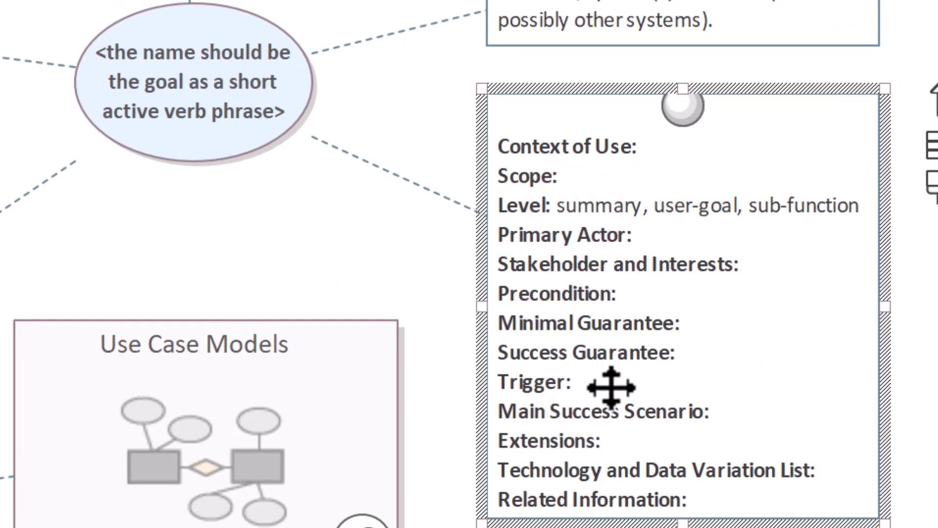
click(154, 41)
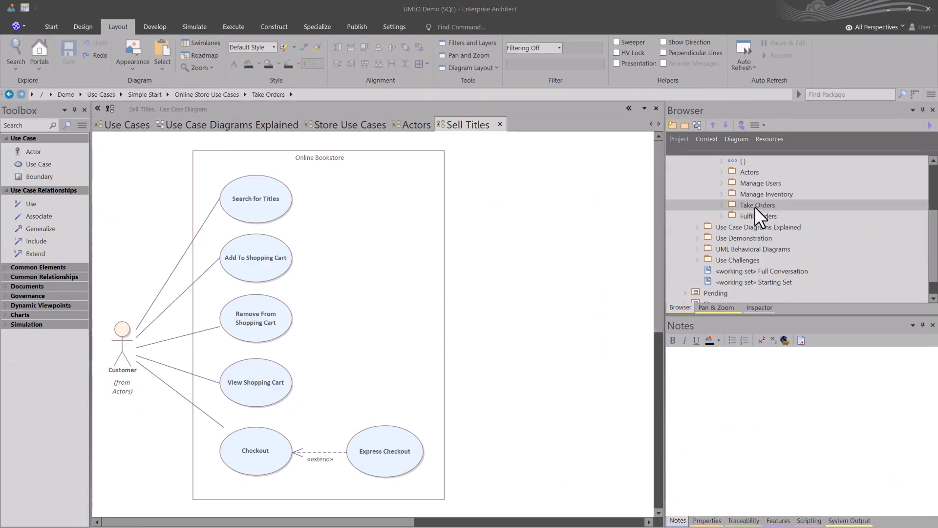
Step: Select the Online Store Use Cases package and open the Generate Documentation settings for it
scroll(754, 206, up, 1)
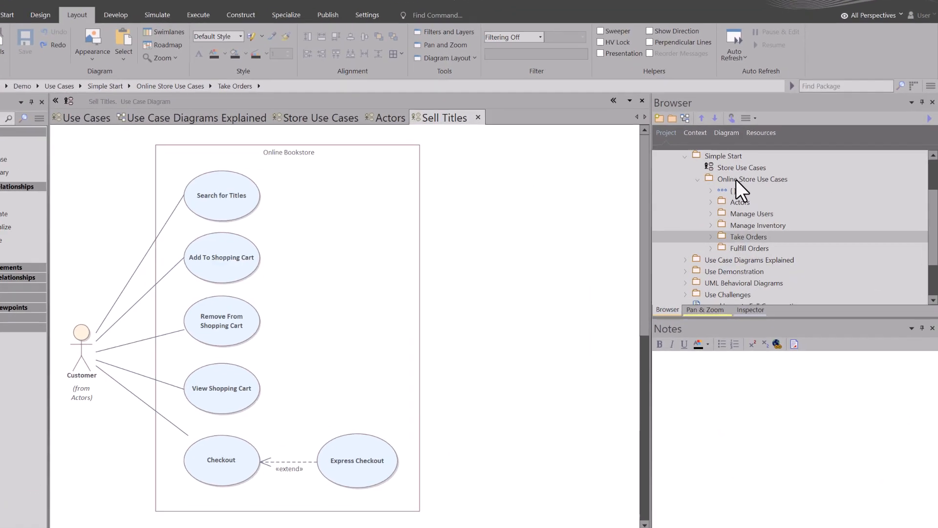
click(746, 183)
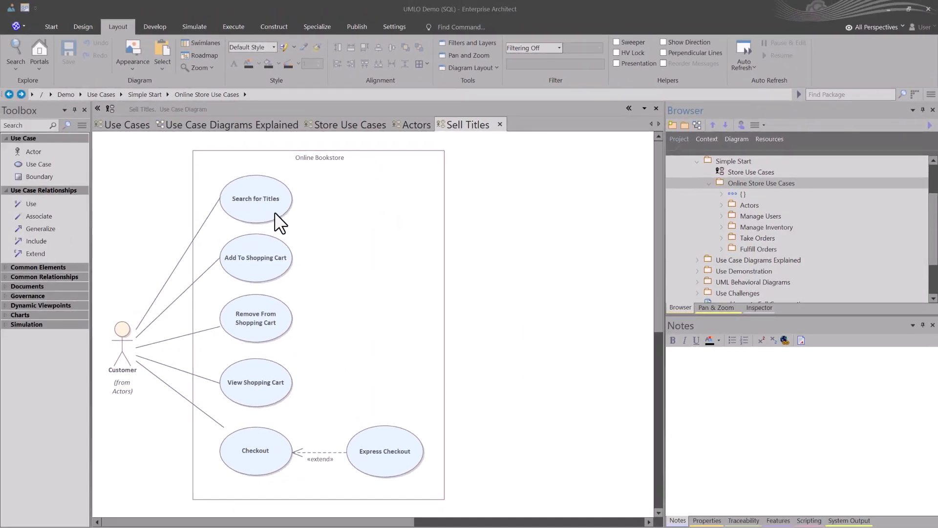
key(F8)
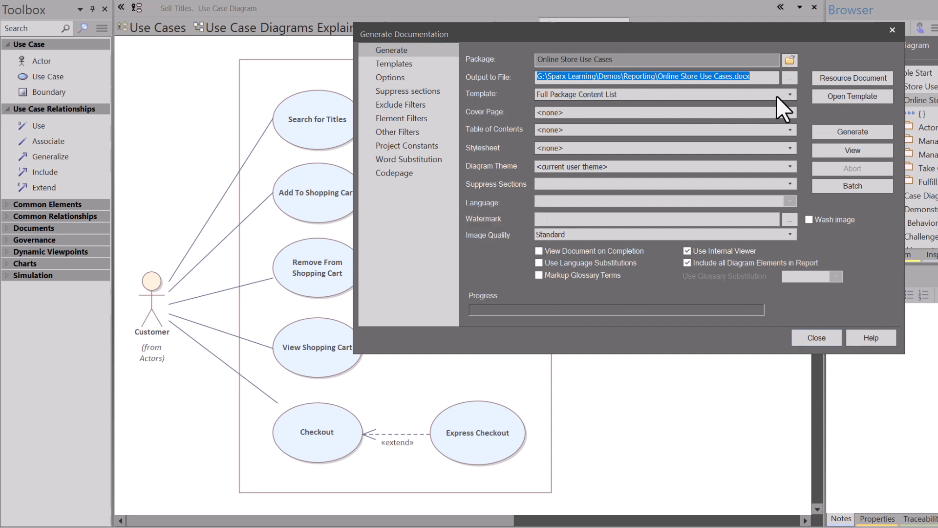
Step: Review the available report templates, keep Full Package Content List, and open that template for inspection
click(790, 94)
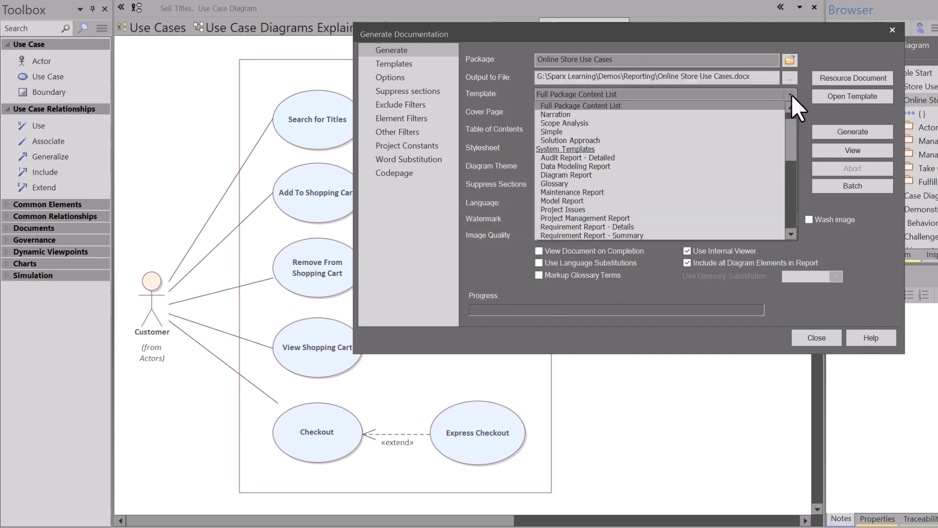
click(792, 94)
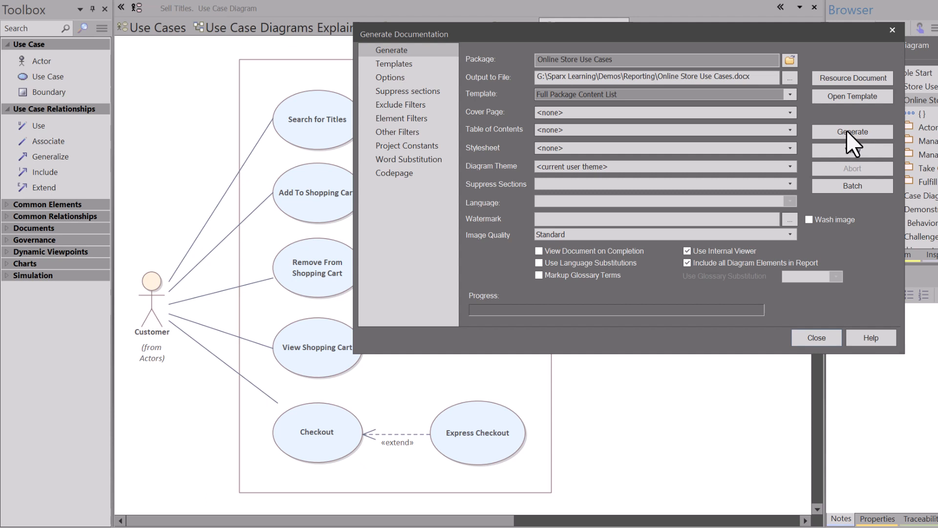
click(826, 95)
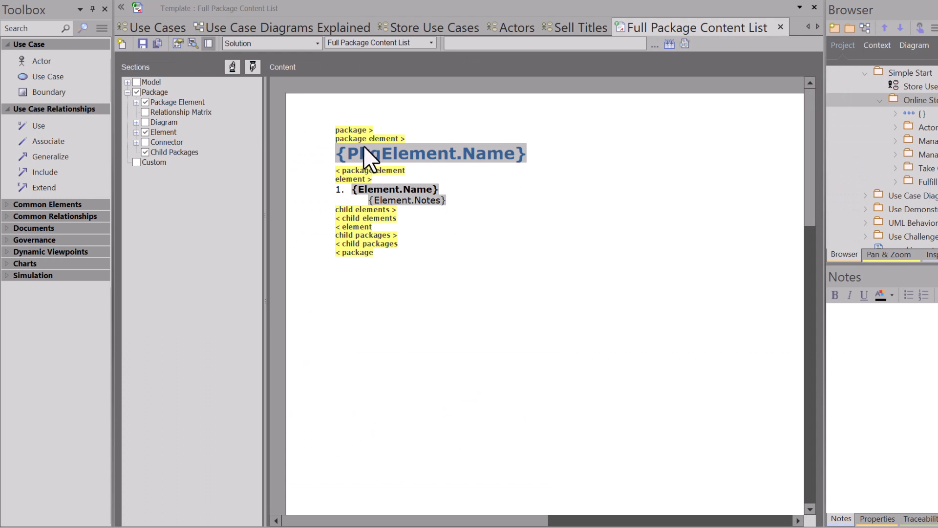
Step: Close the template, generate Online Store Use Cases.docx with the Full Package Content List template, and open the resulting document
click(367, 148)
click(781, 27)
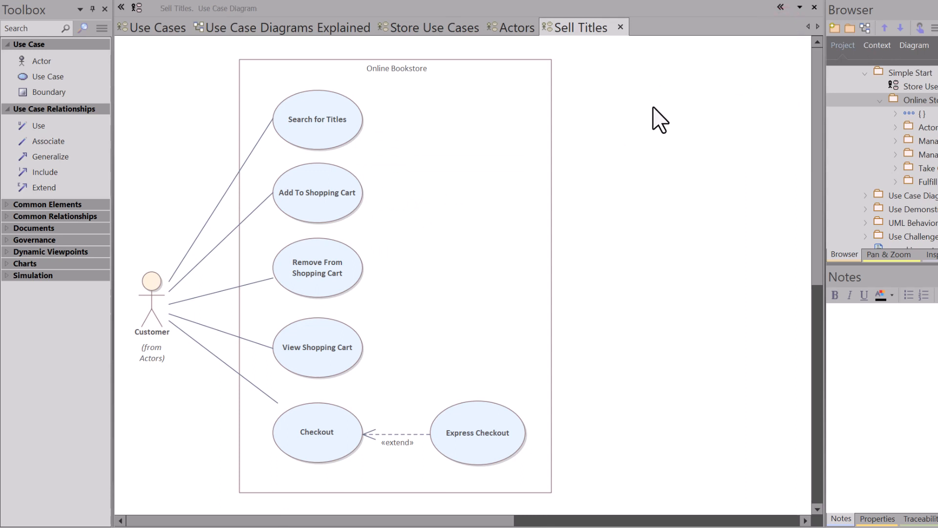
key(F8)
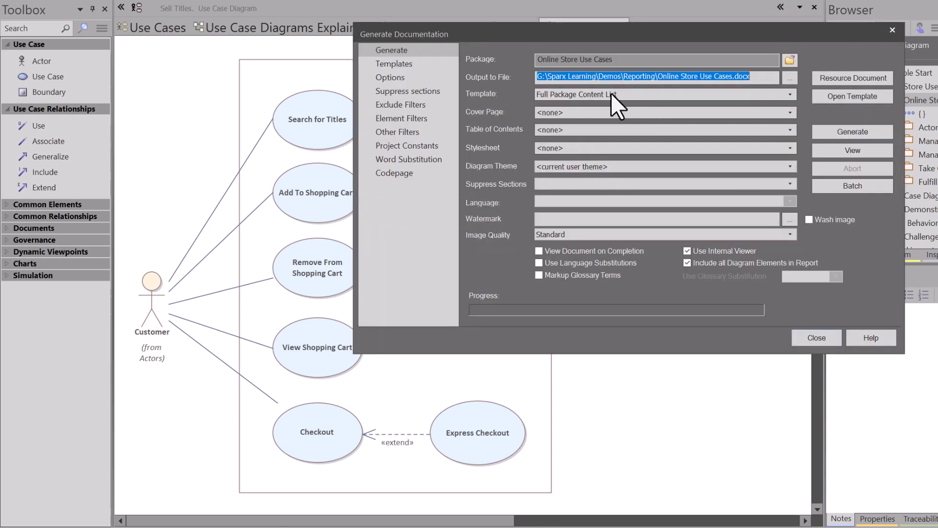
click(853, 130)
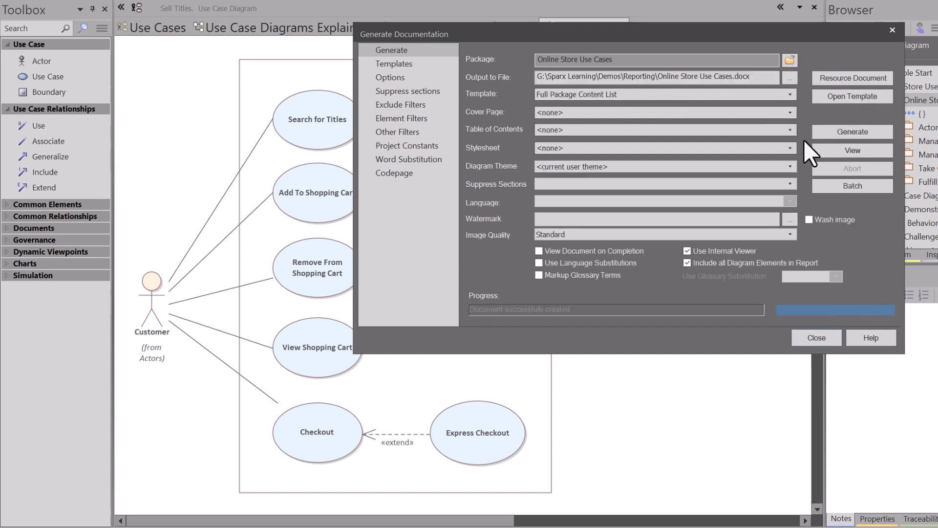
click(862, 150)
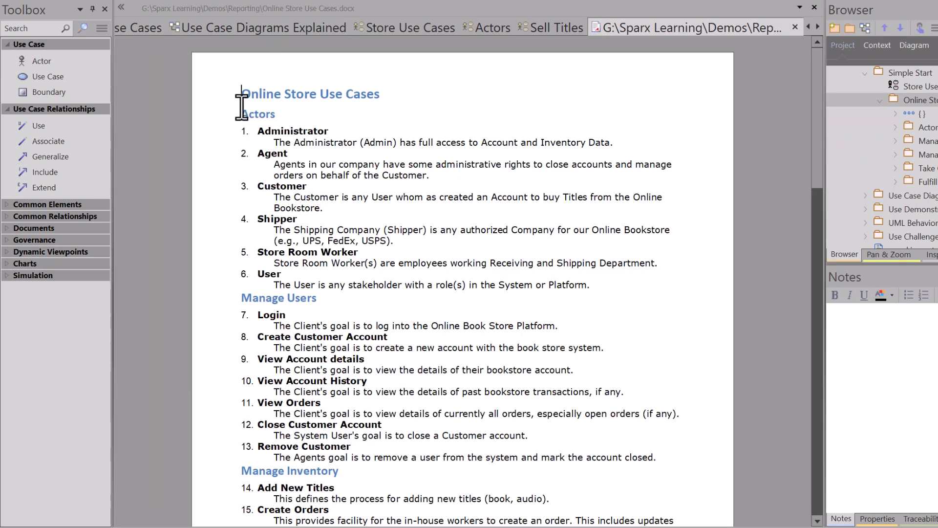
Step: Read through the generated report's Actors, Manage Users, Manage Inventory and Take Orders sections, and close the document
drag(243, 94, 373, 95)
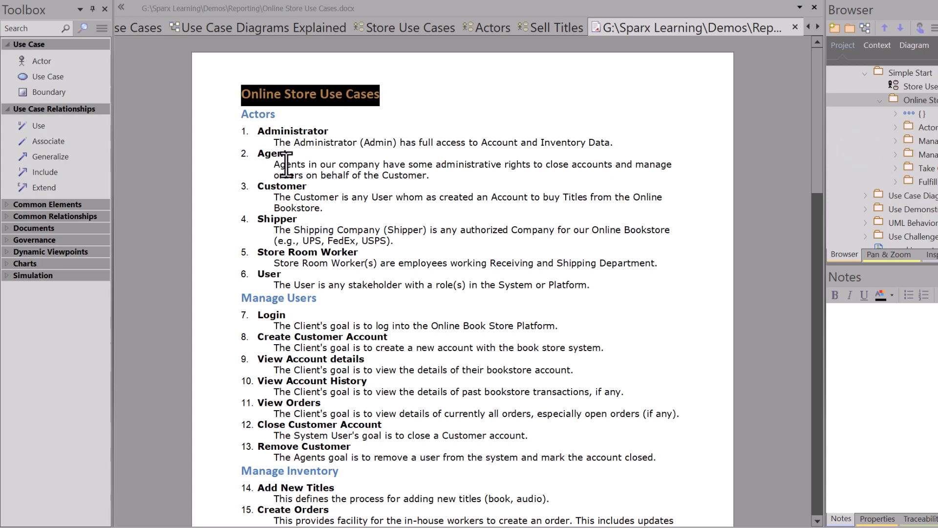
drag(262, 131, 348, 278)
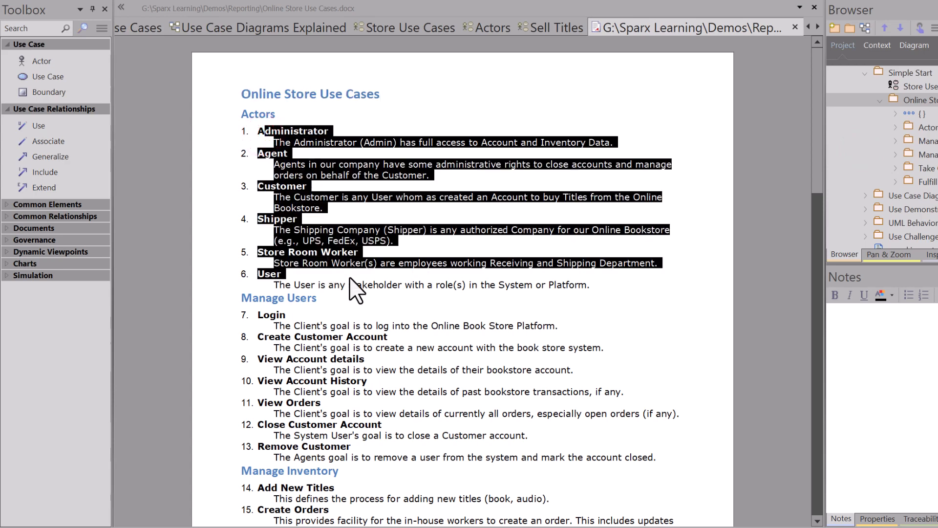
scroll(337, 259, down, 4)
drag(264, 185, 369, 345)
scroll(357, 293, down, 5)
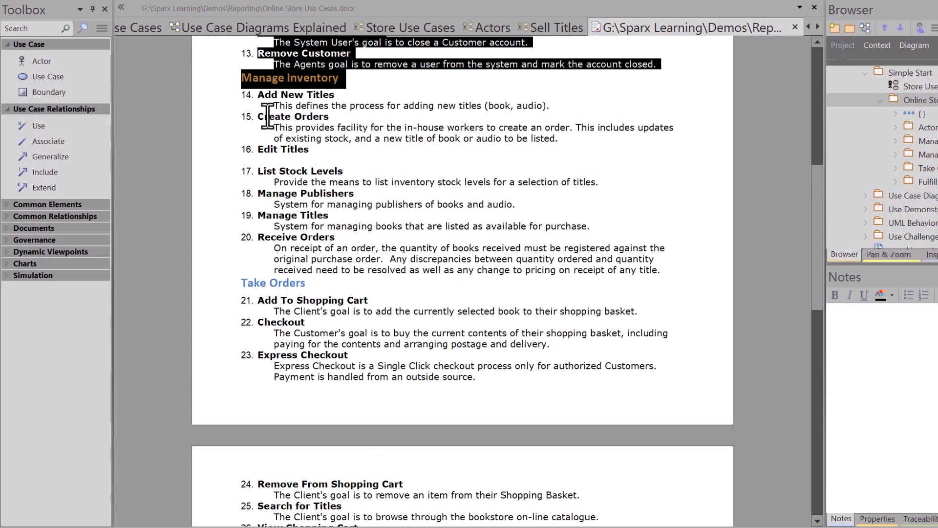
drag(258, 96, 370, 289)
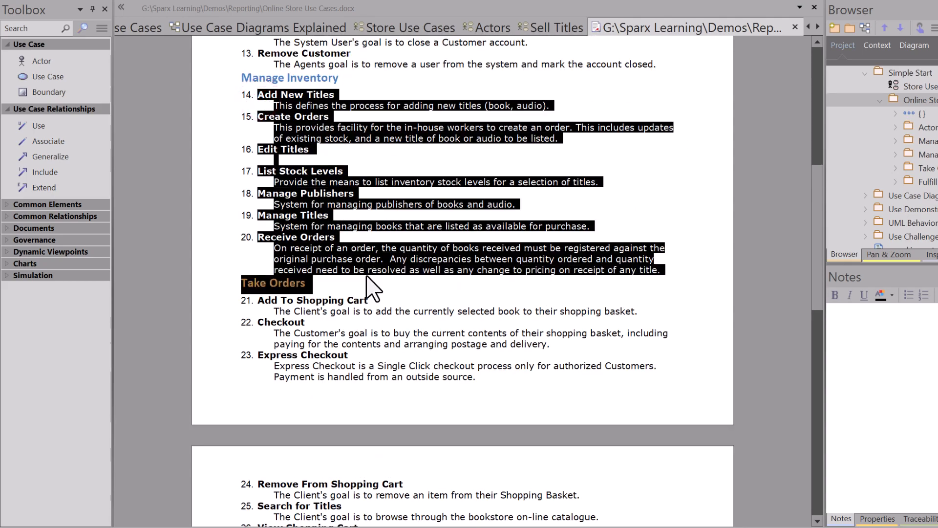
scroll(367, 281, down, 3)
drag(272, 176, 345, 245)
scroll(343, 247, down, 3)
scroll(309, 194, up, 10)
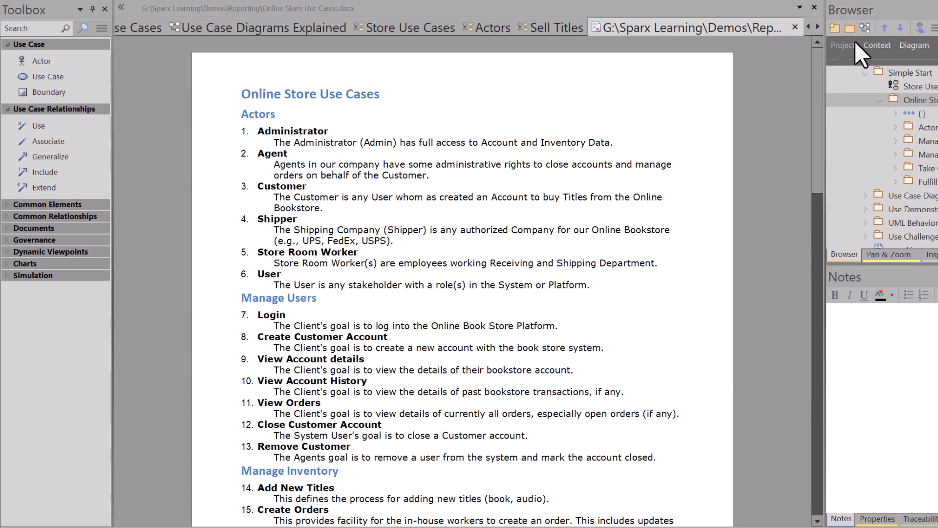
click(796, 27)
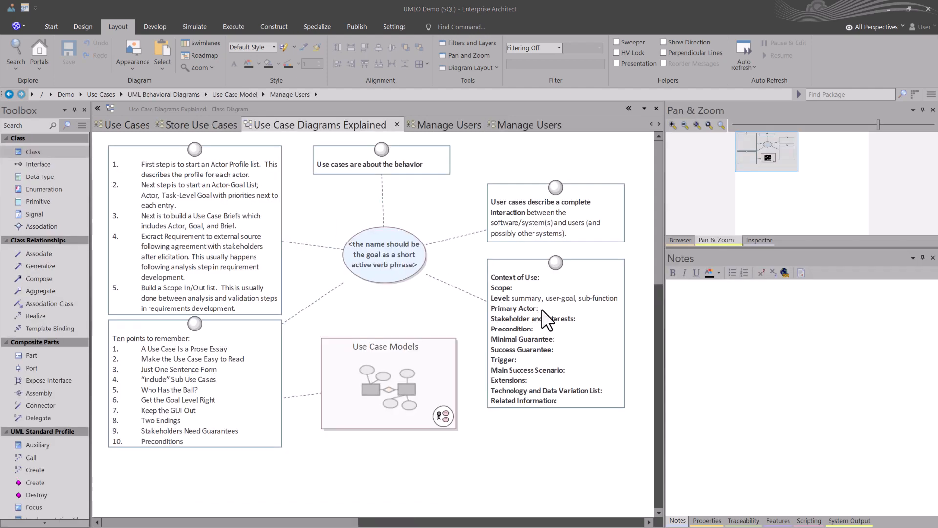
Step: Copy the full use case outline from the Context of Use note in Use Case Diagrams Explained into the Manage Users Login notes, below the goal
click(542, 309)
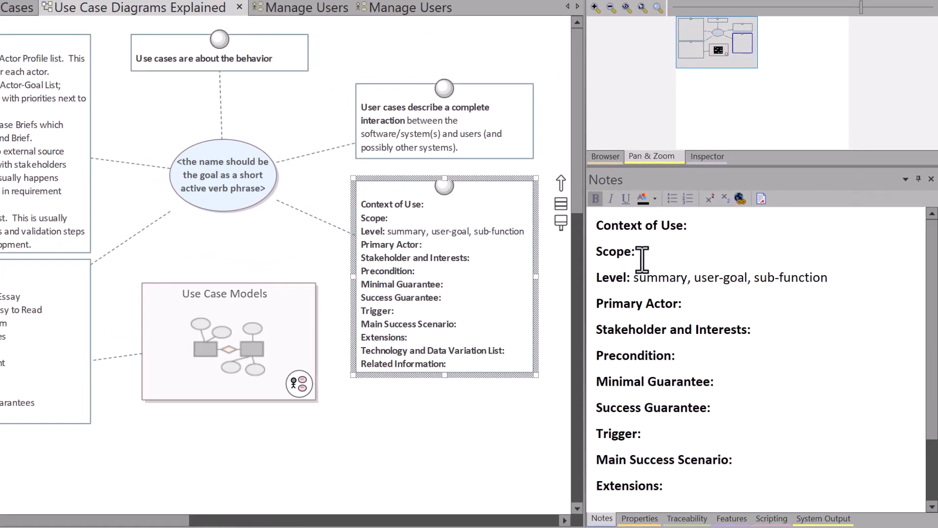
click(642, 258)
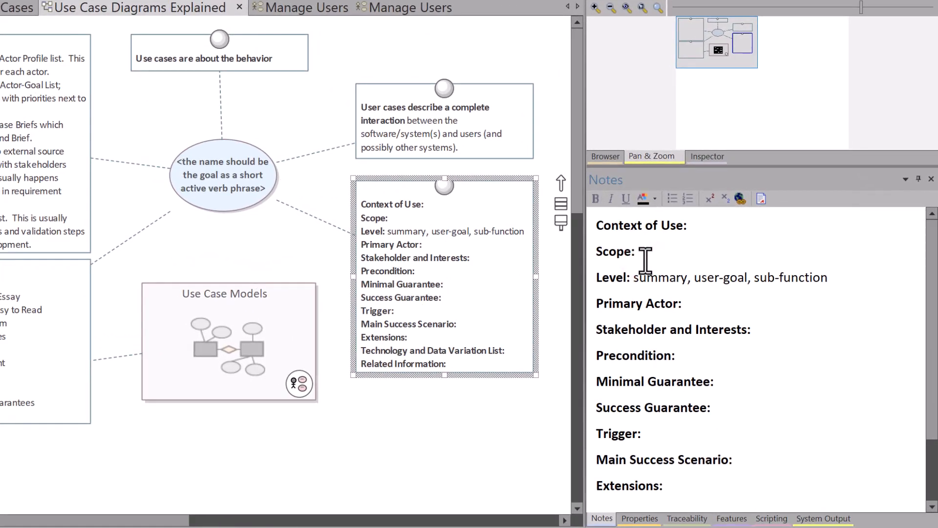
key(ctrl+a)
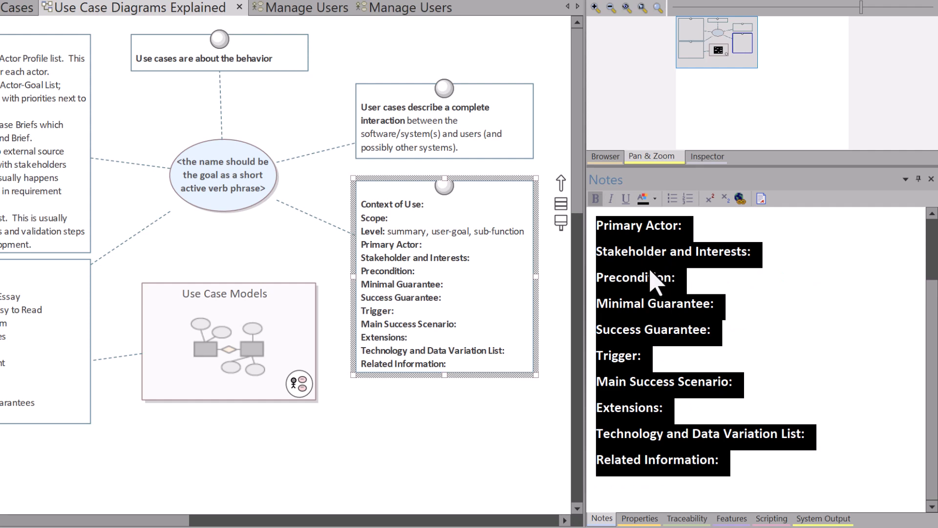
click(282, 14)
click(464, 167)
click(95, 98)
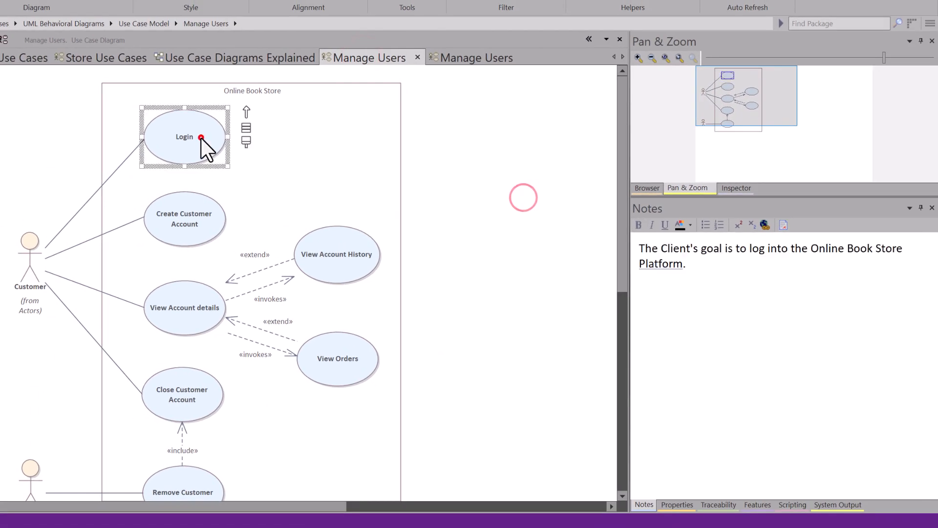
click(707, 265)
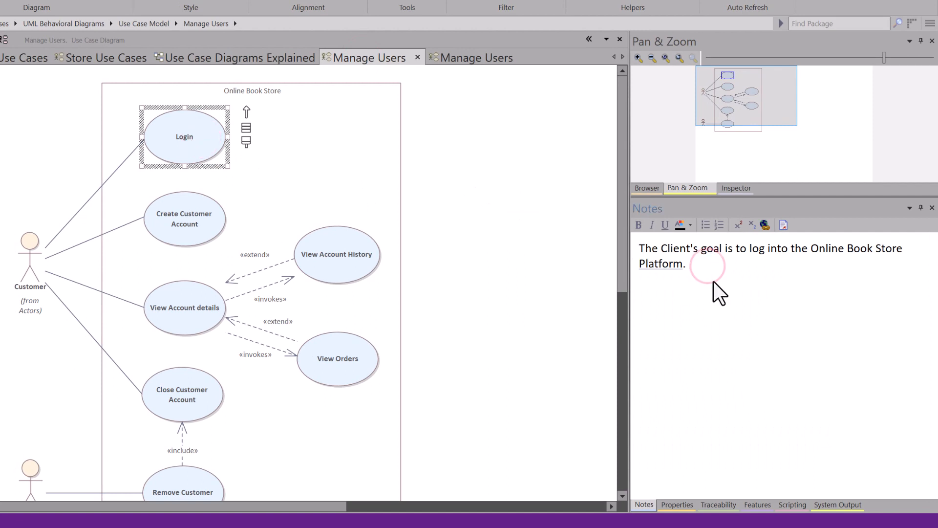
key(Return)
text(Stakeholder and Interests: Precondition: Minimal Guarantee: Success Guarantee: Trigger: Main Success Scenario: Extensions: Technology and Data Variation List: Related Information:)
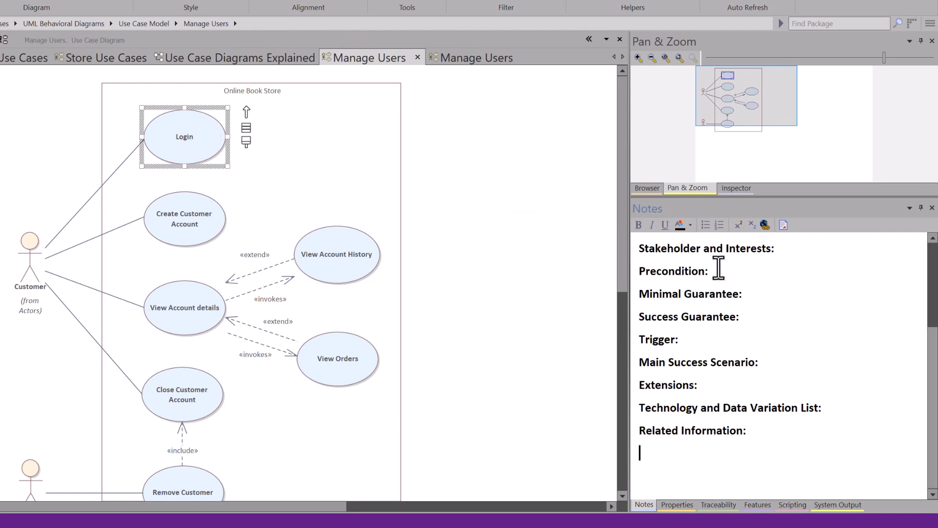
Step: Move the Login goal sentence from the start of the notes to the Context of Use heading
scroll(718, 268, up, 3)
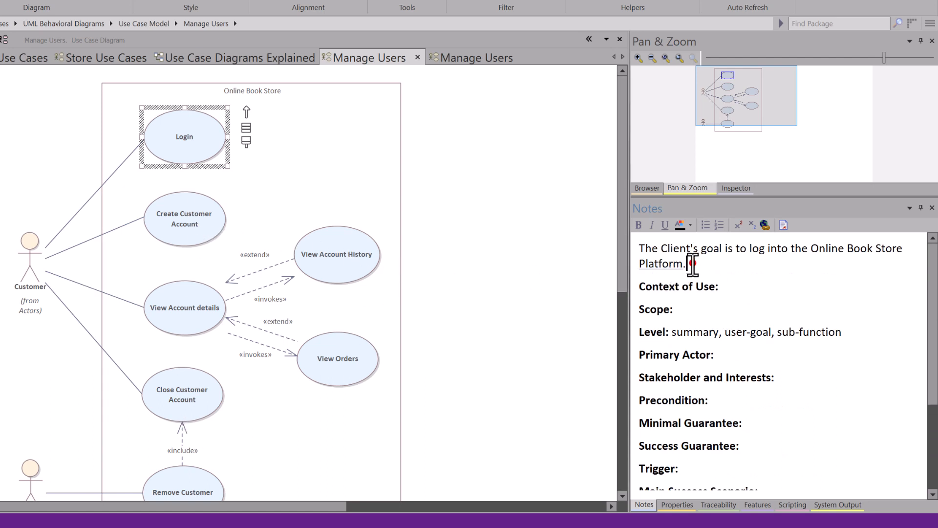
drag(693, 264, 638, 249)
key(ctrl+c)
key(Delete)
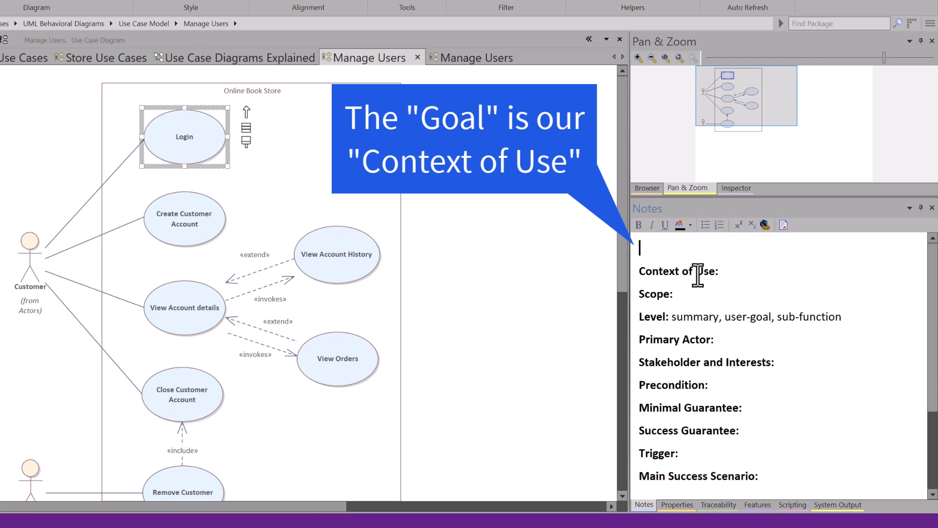
click(733, 272)
key(ctrl+v)
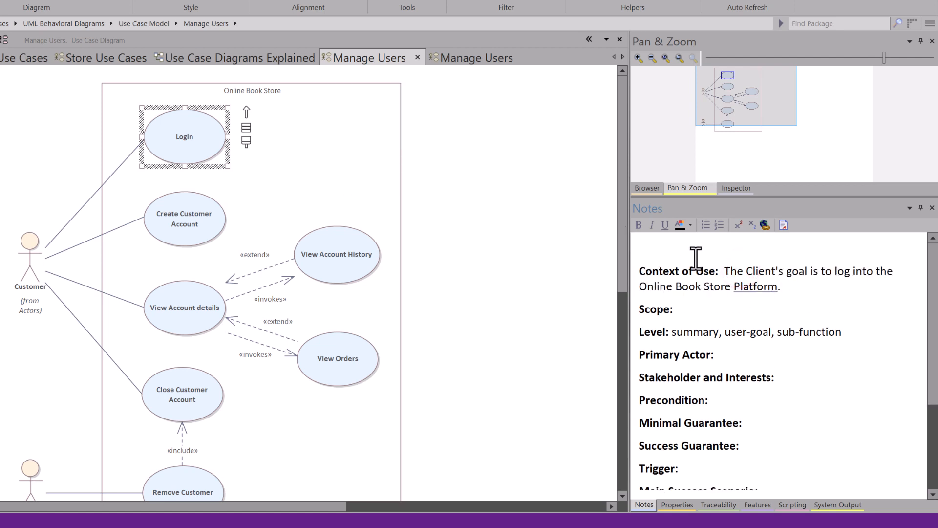
click(659, 249)
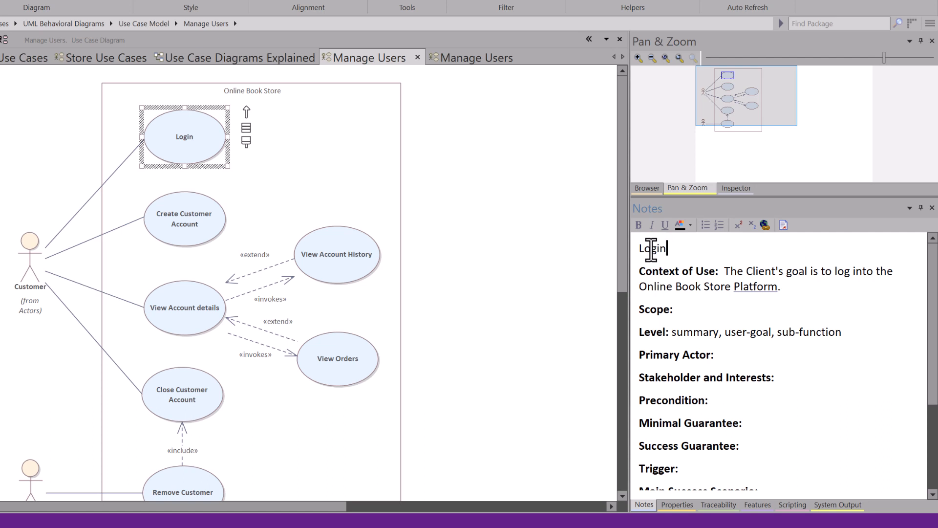
double_click(652, 249)
key(BackSpace)
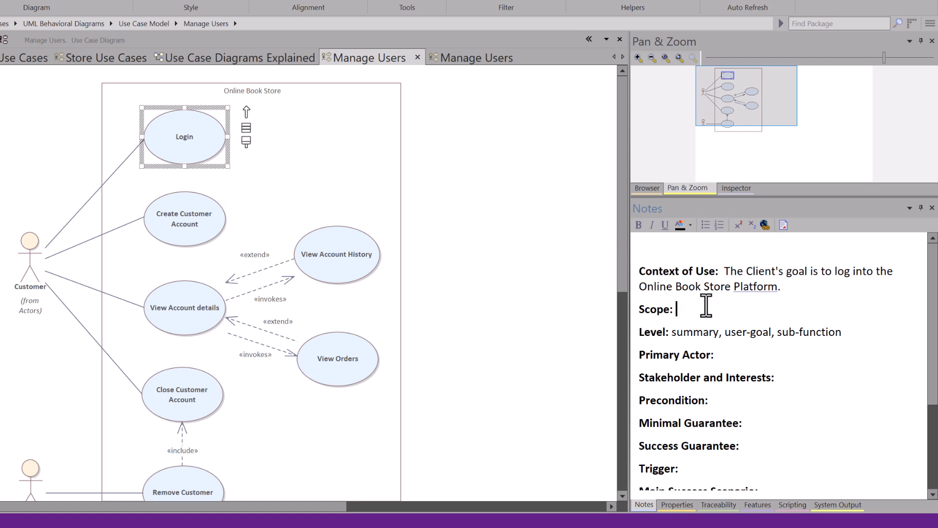
Step: Review the Level options in the Login notes and enter Customer as the Primary Actor
double_click(694, 332)
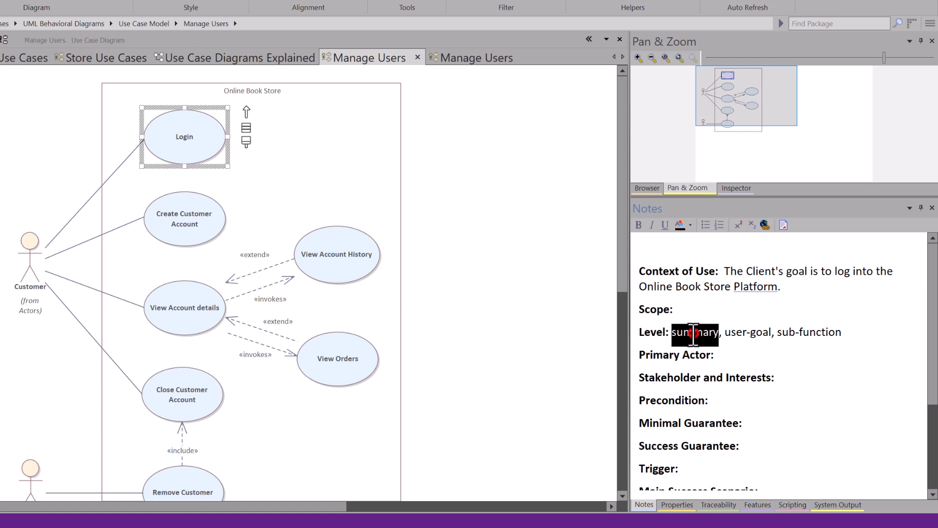
drag(731, 334, 842, 335)
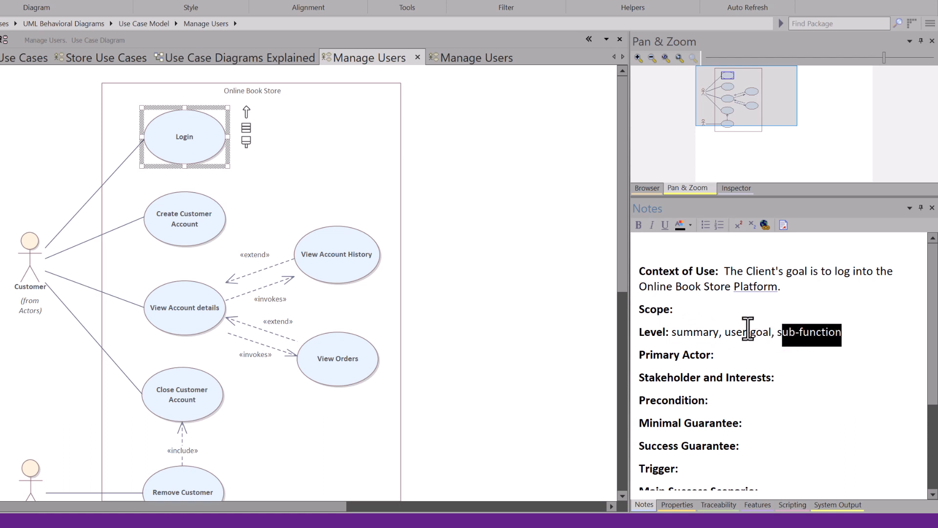
click(695, 334)
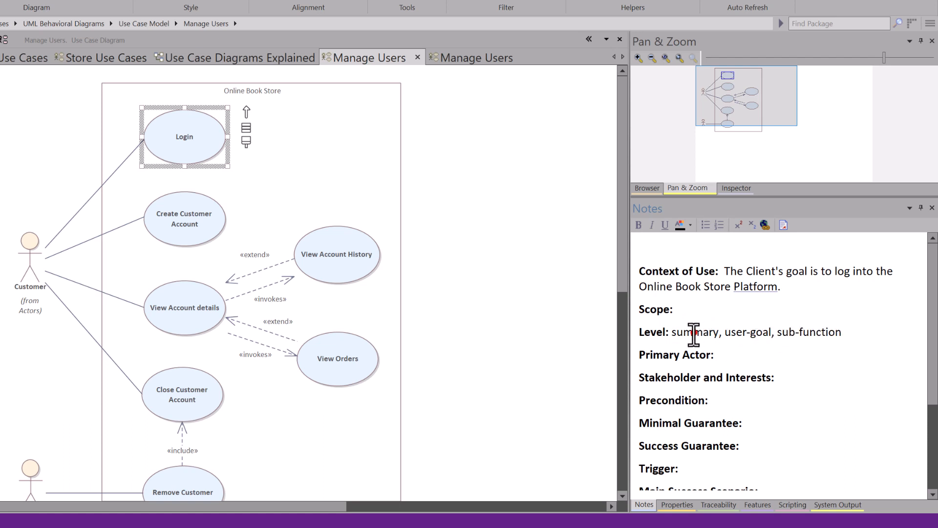
double_click(695, 334)
click(739, 353)
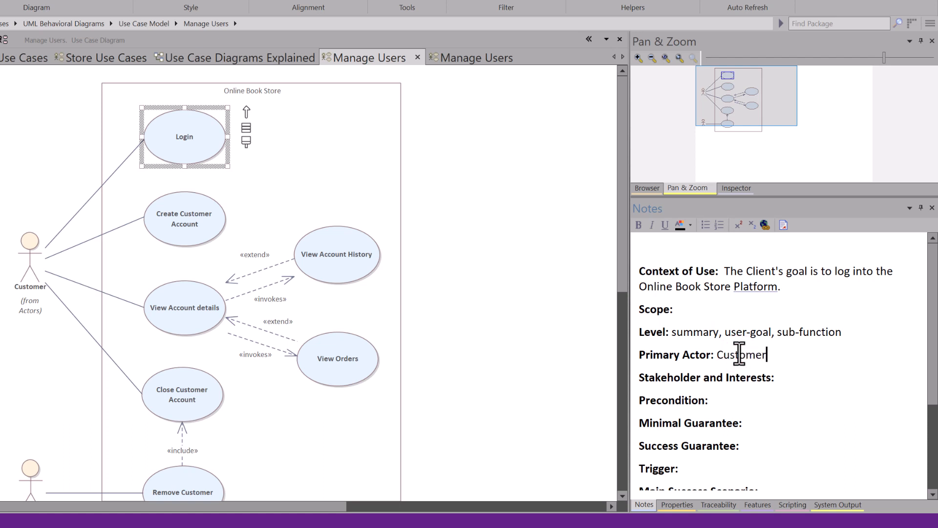
Step: Check the Customer actor's notes and reread the Context of Use and remaining headings in the Login use case notes
click(30, 264)
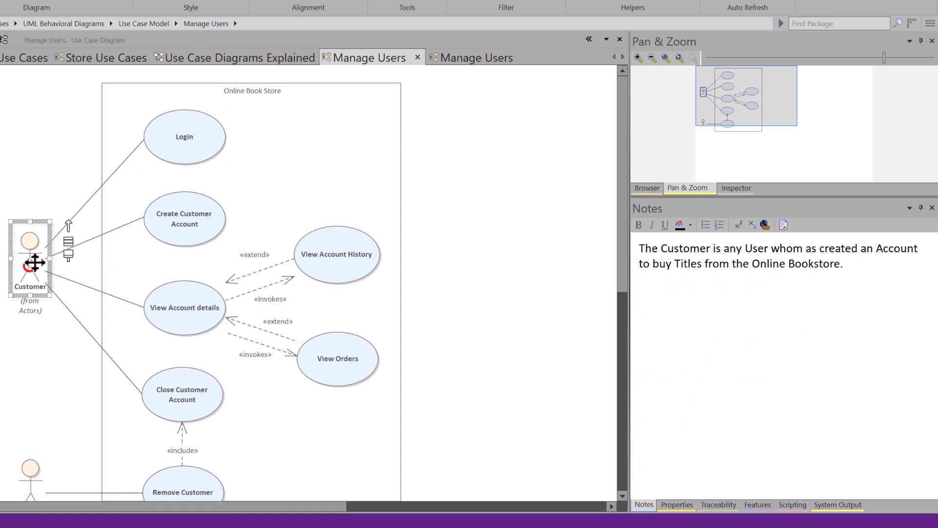
click(175, 140)
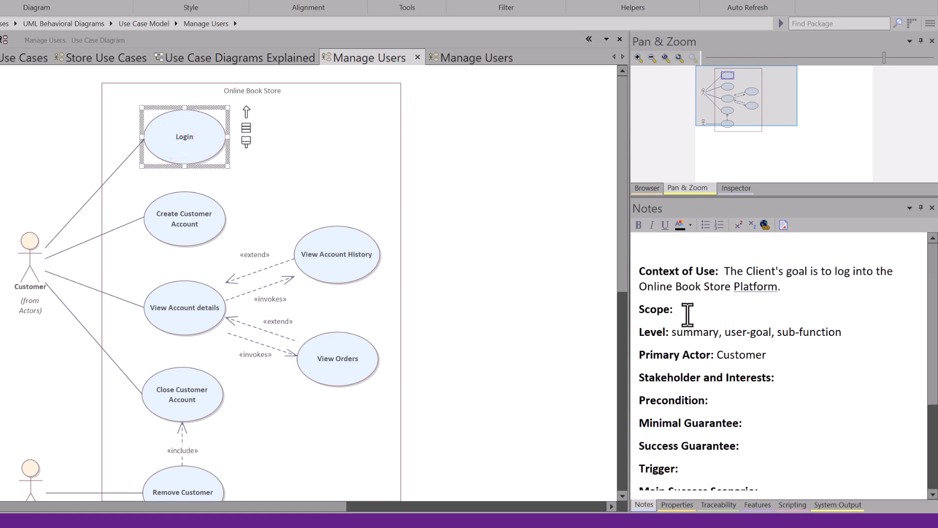
click(724, 271)
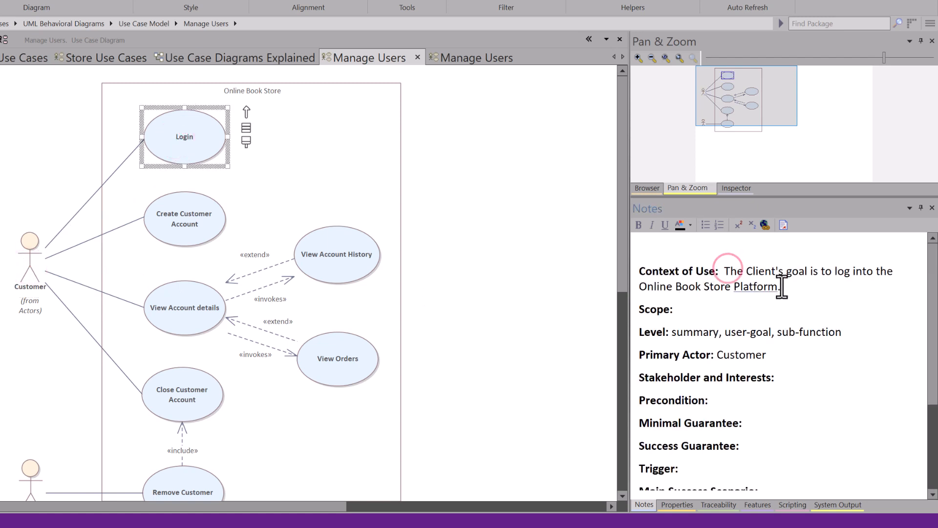
shift+click(780, 287)
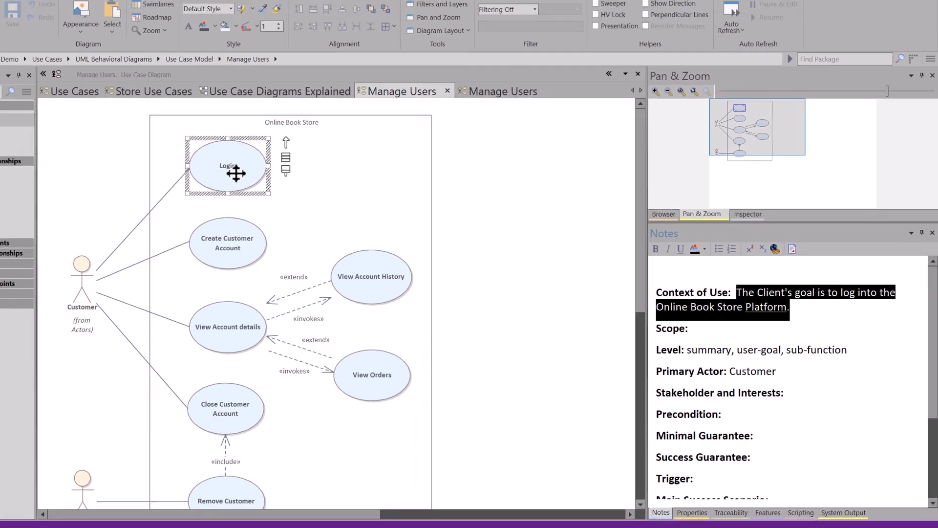
click(194, 145)
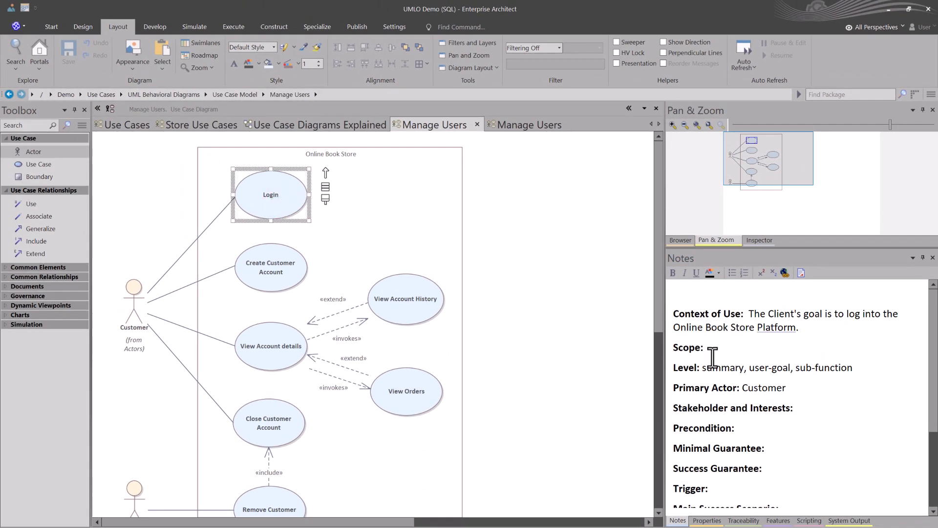
click(742, 357)
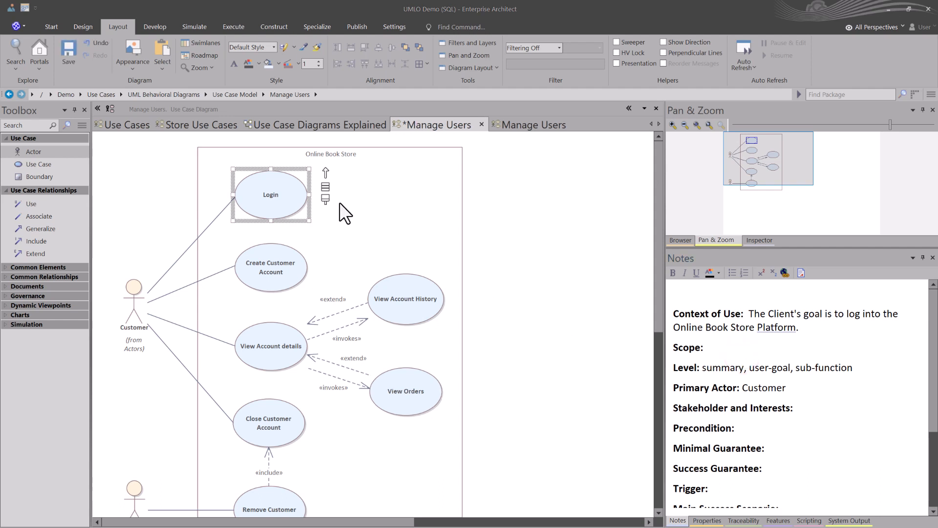
Step: Compare the outlined notes of Create Customer Account, View Account details, View Account History and View Orders on the Manage Users diagram
click(292, 269)
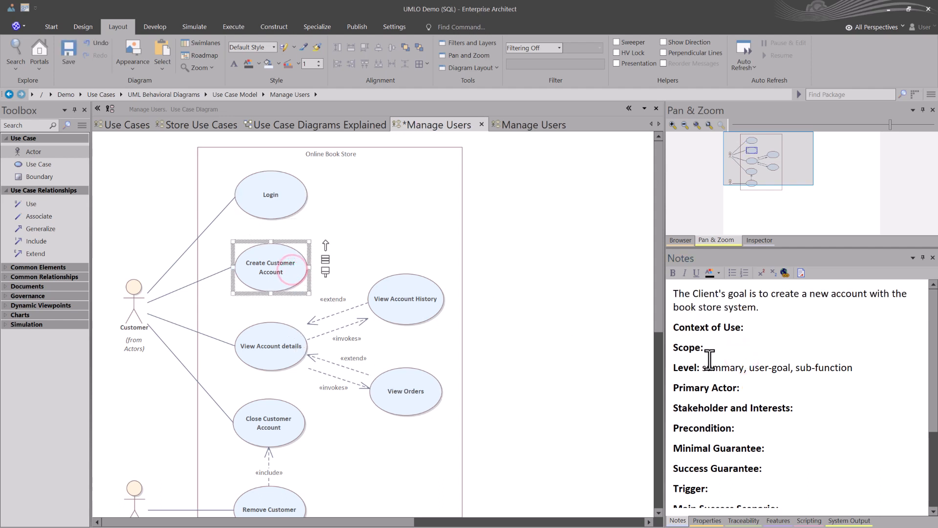
click(722, 347)
drag(763, 468, 679, 327)
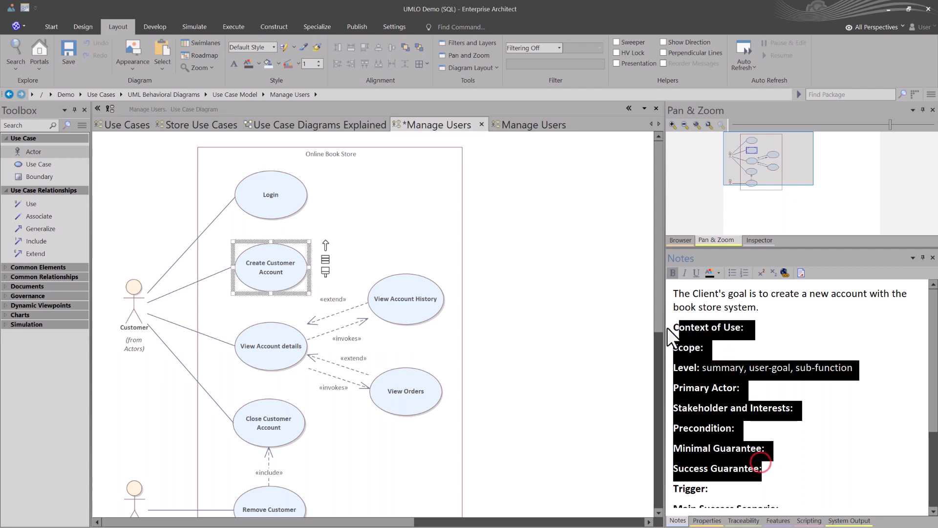
click(263, 353)
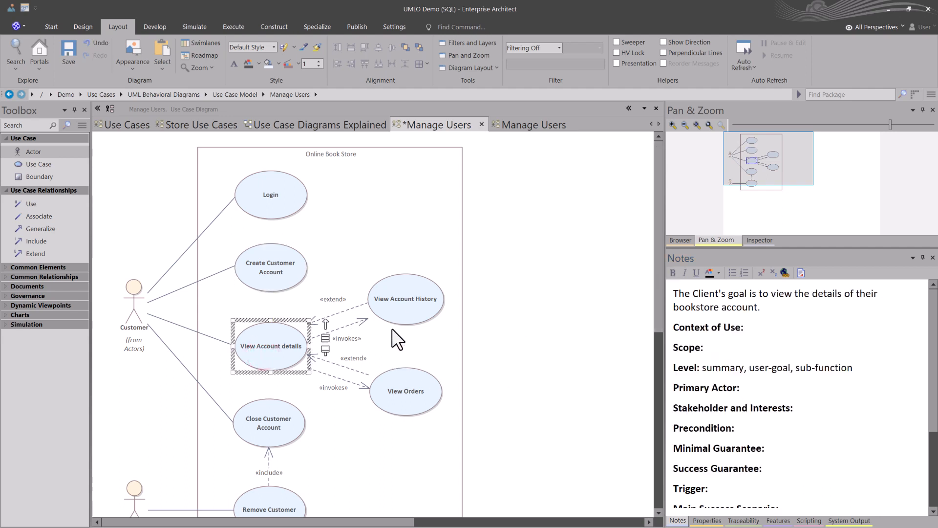
click(397, 309)
click(418, 388)
click(272, 262)
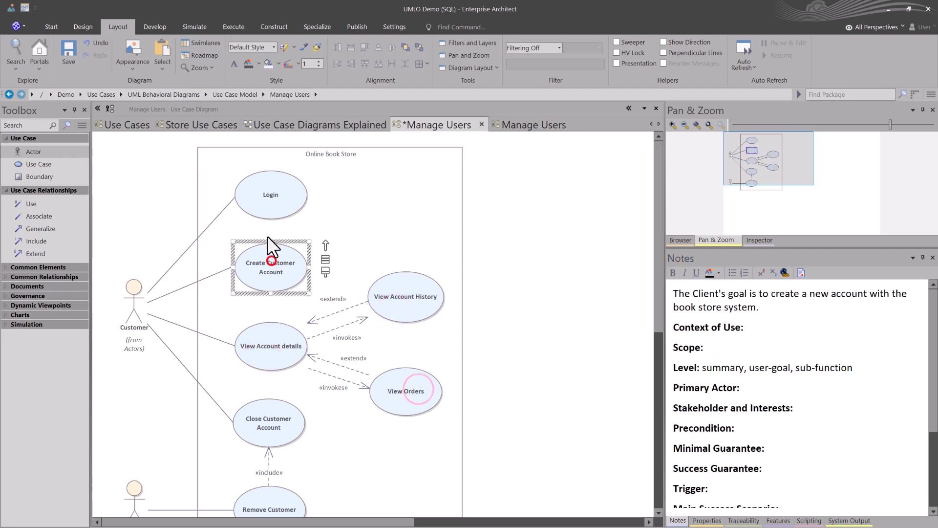
Step: Close the Manage Users diagram that has the use case legend, and dock the Notes window beside the working diagram with Login selected
click(278, 202)
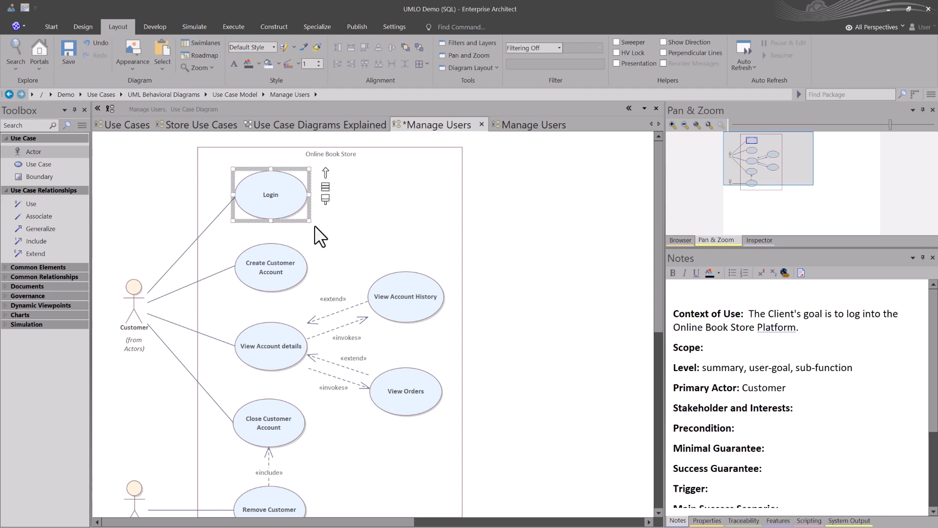
click(524, 124)
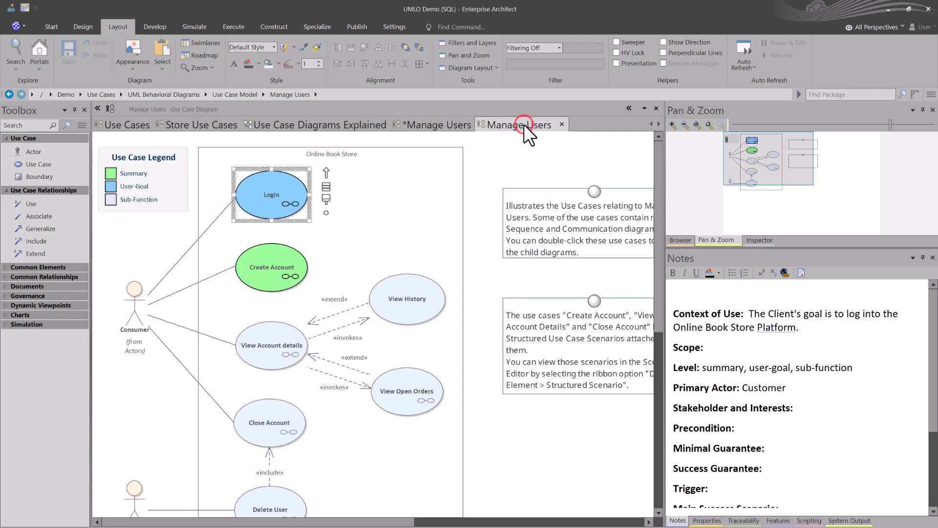
click(562, 124)
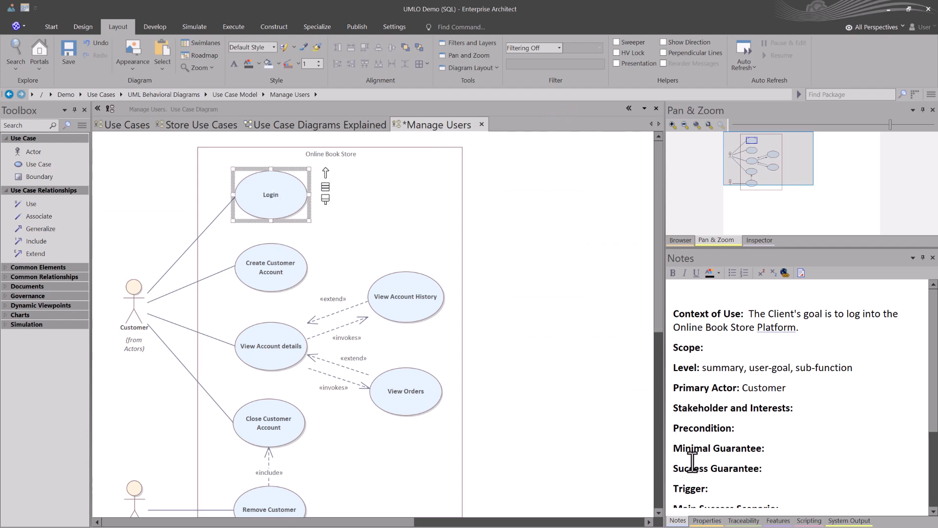
drag(679, 520, 394, 309)
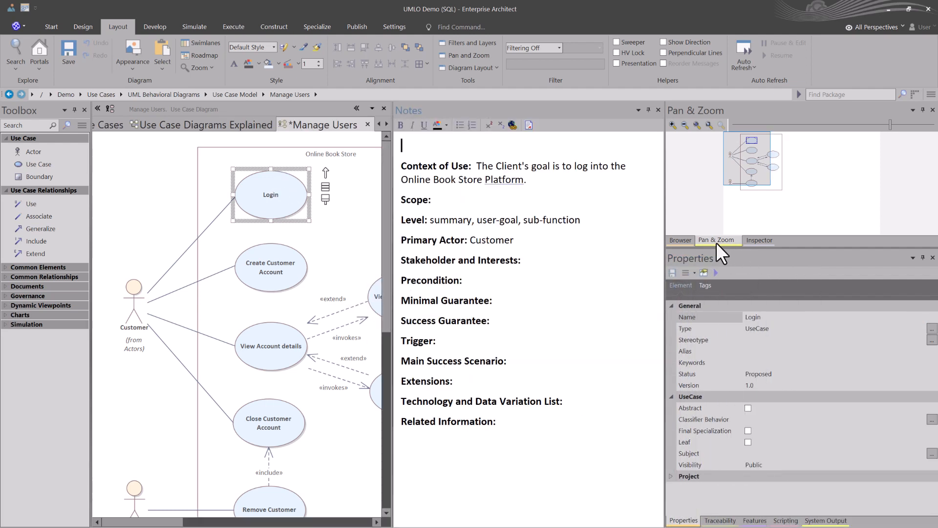
Step: Check the Close Account notes, locate the Login use case in the project Browser, and view the Create Customer Account notes
click(682, 239)
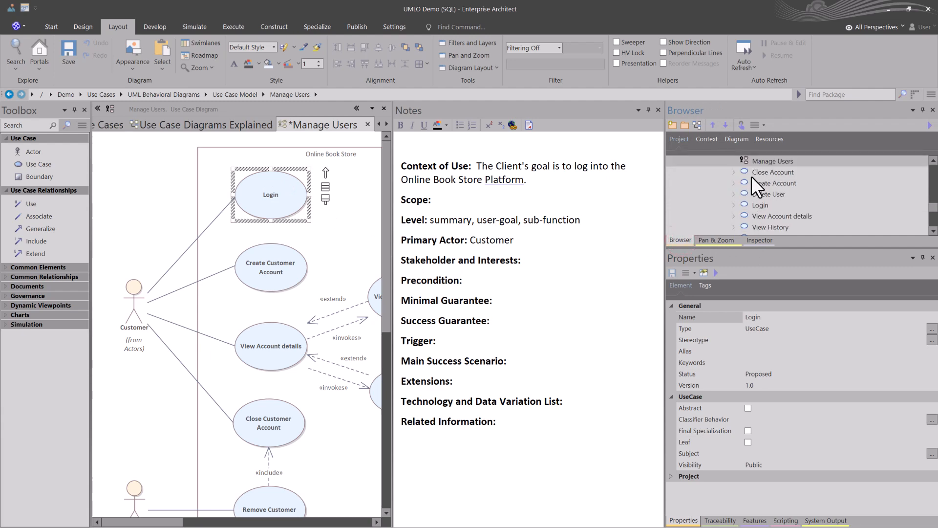
scroll(756, 171, up, 1)
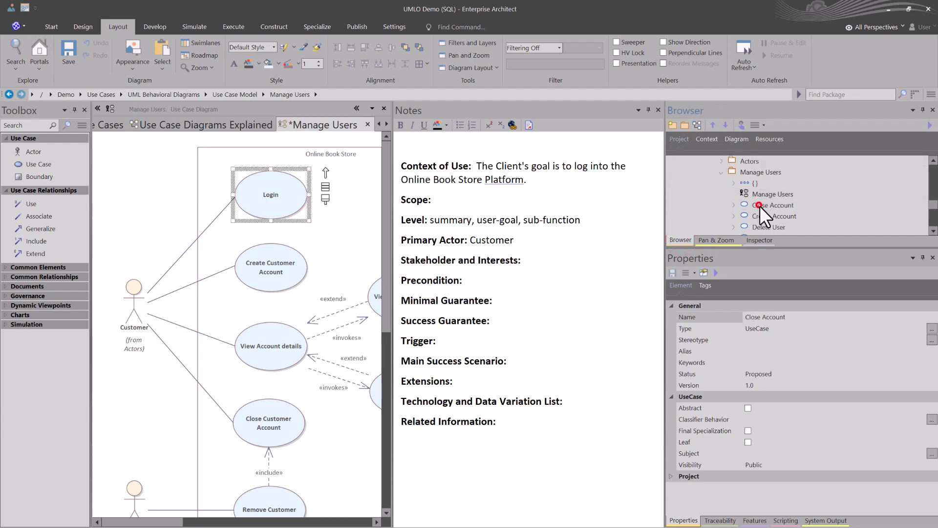
click(761, 205)
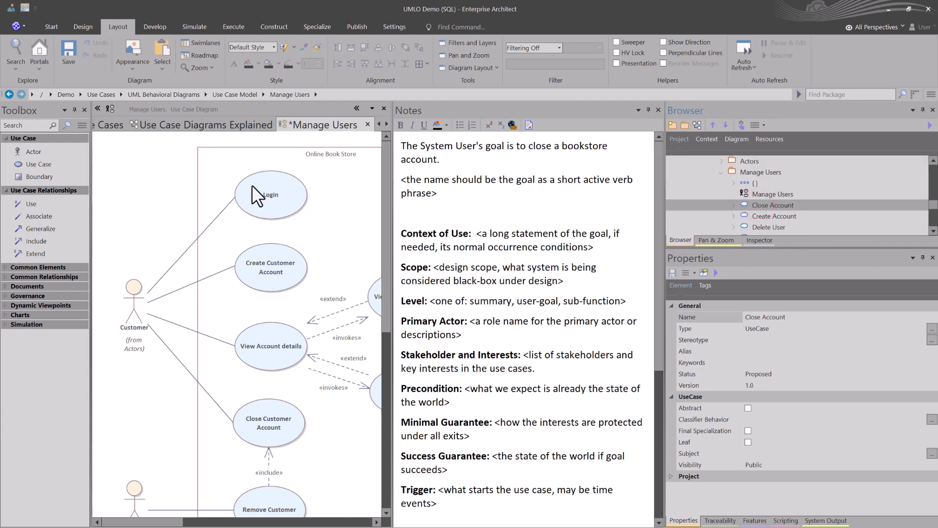
click(272, 202)
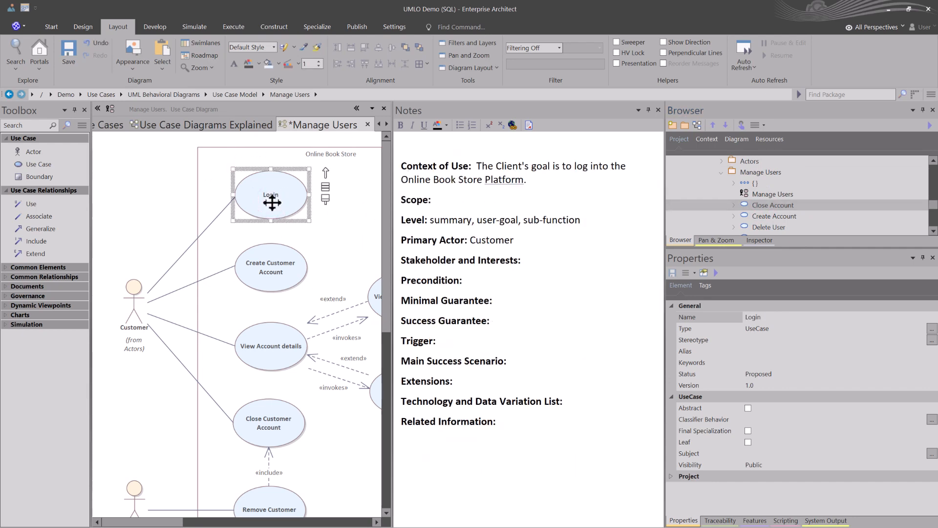
key(alt+g)
scroll(777, 184, up, 1)
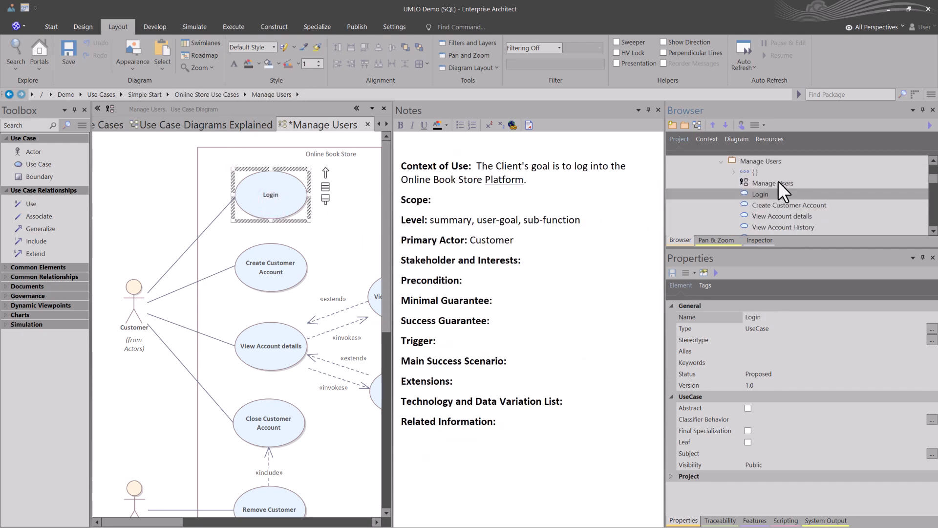
click(766, 207)
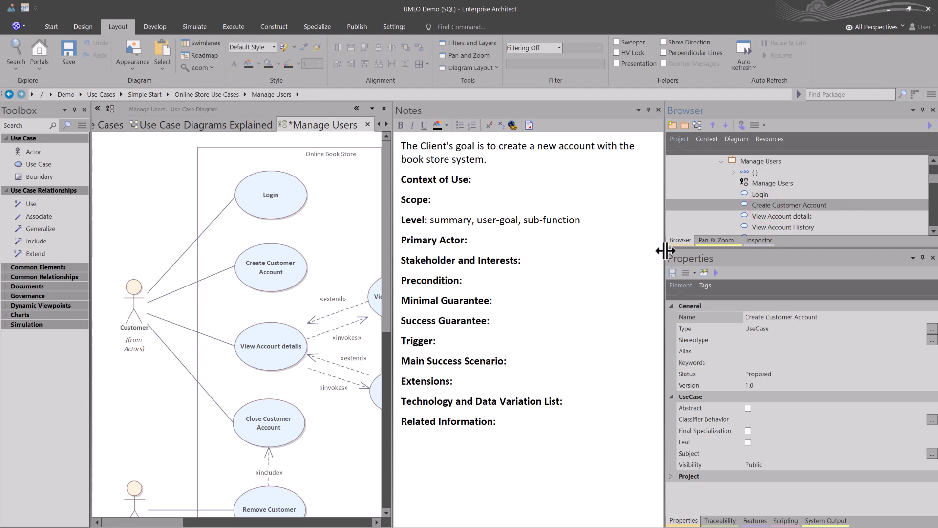
Step: Narrow the Browser and Properties column to give the diagram more room, and reselect the Login use case
drag(665, 250, 767, 264)
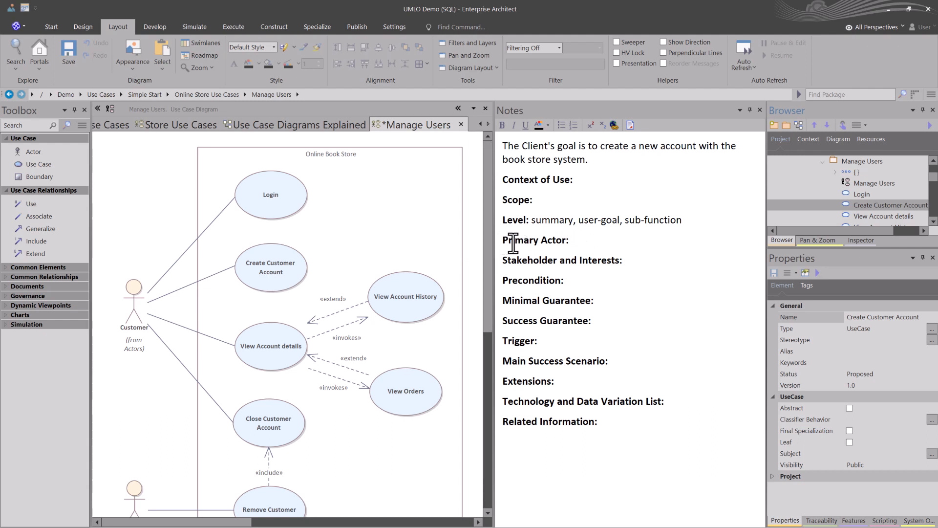
click(307, 201)
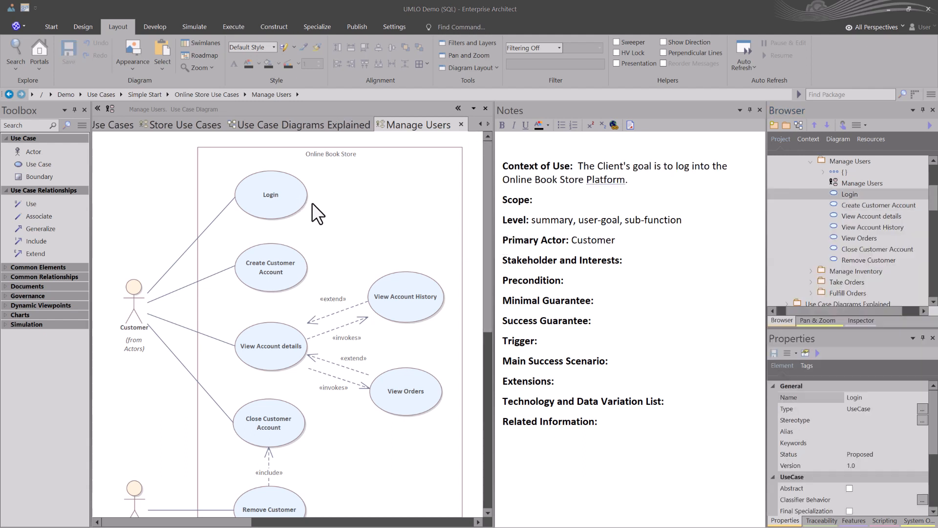
click(280, 196)
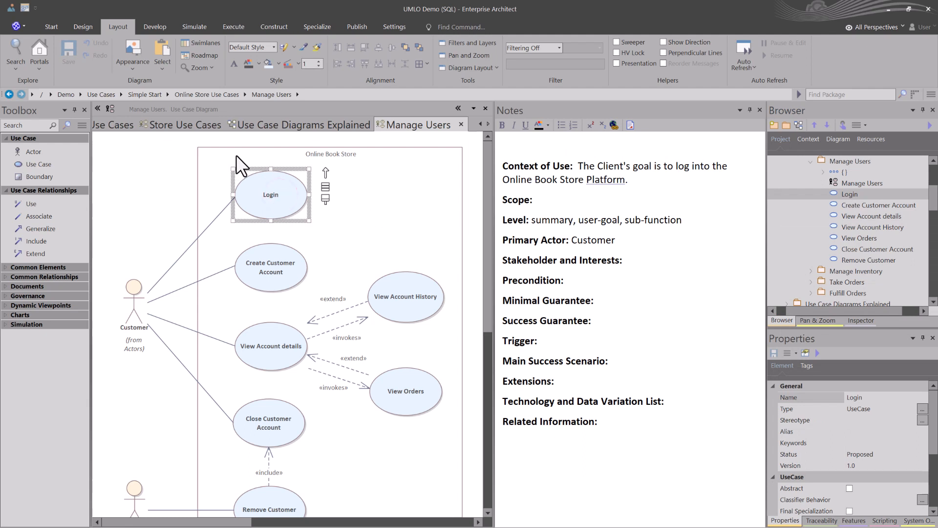
Step: Turn off Selectable for the Online Book Store boundary on the Manage Users diagram and clear the selection
click(275, 155)
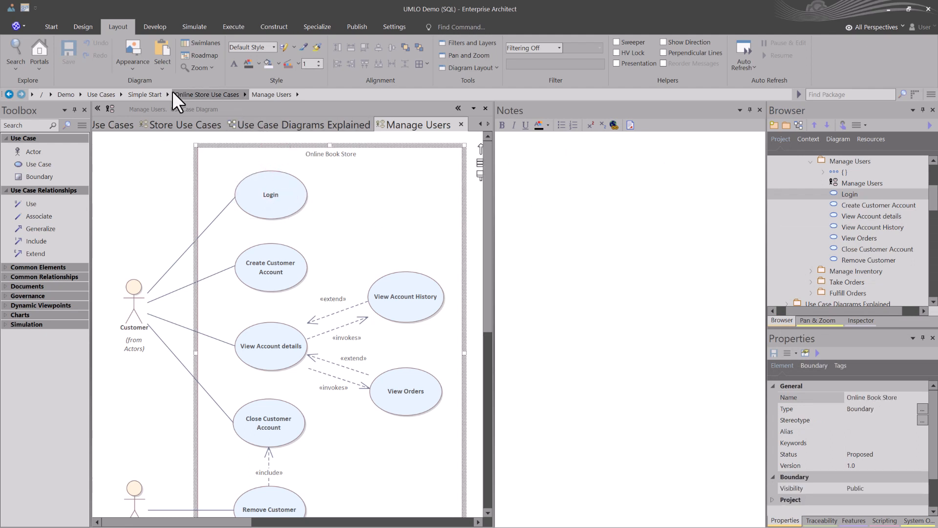
right_click(275, 154)
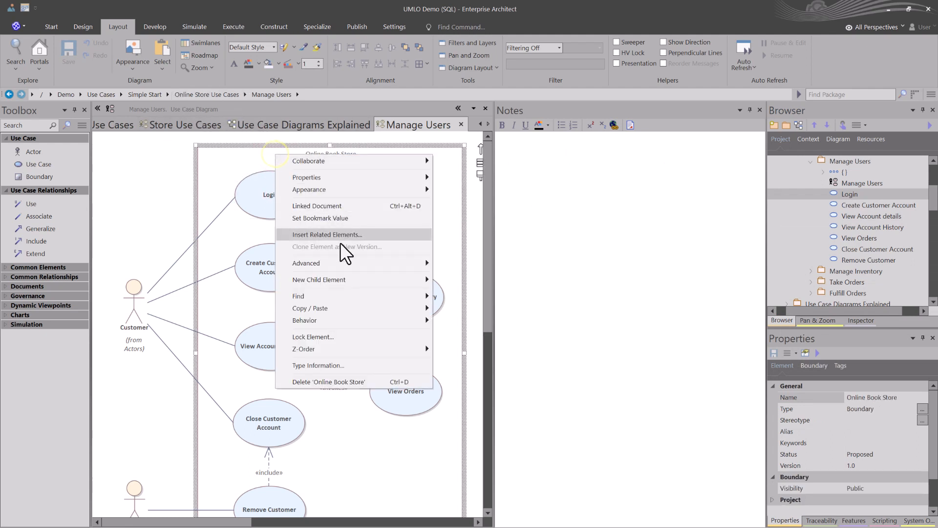
mouse_move(356, 324)
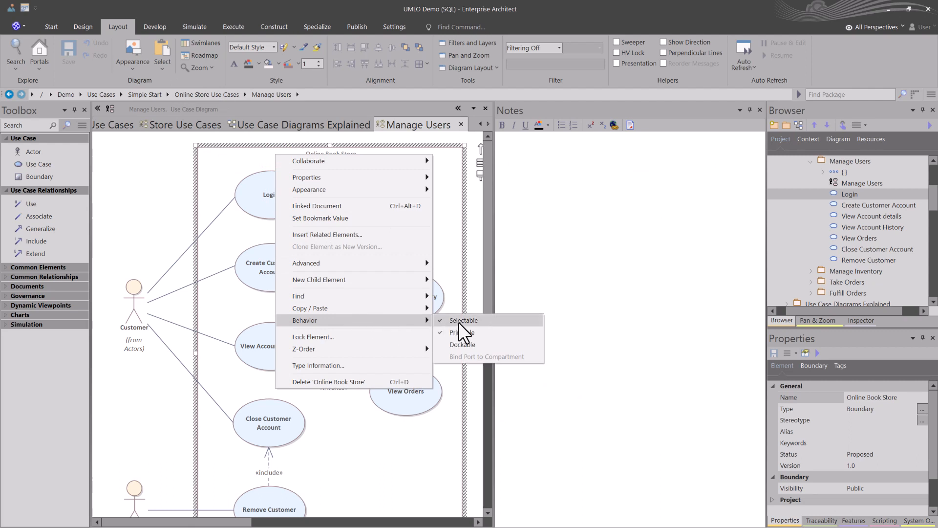
click(477, 318)
click(118, 143)
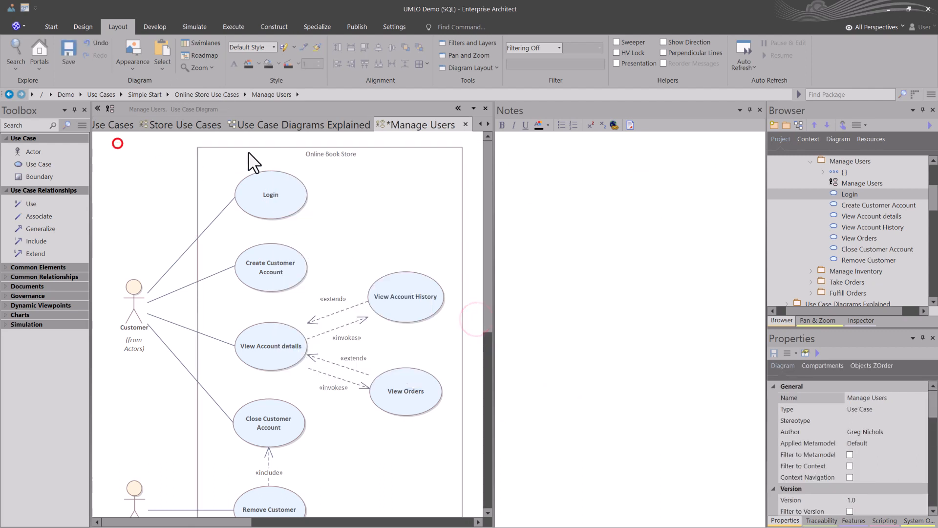
Step: Test selection inside the Online Book Store boundary on empty areas, with selection rectangles, and on the Login use case
click(245, 151)
click(261, 158)
click(324, 158)
click(383, 183)
click(375, 217)
drag(188, 152, 383, 306)
drag(158, 175, 304, 278)
click(252, 195)
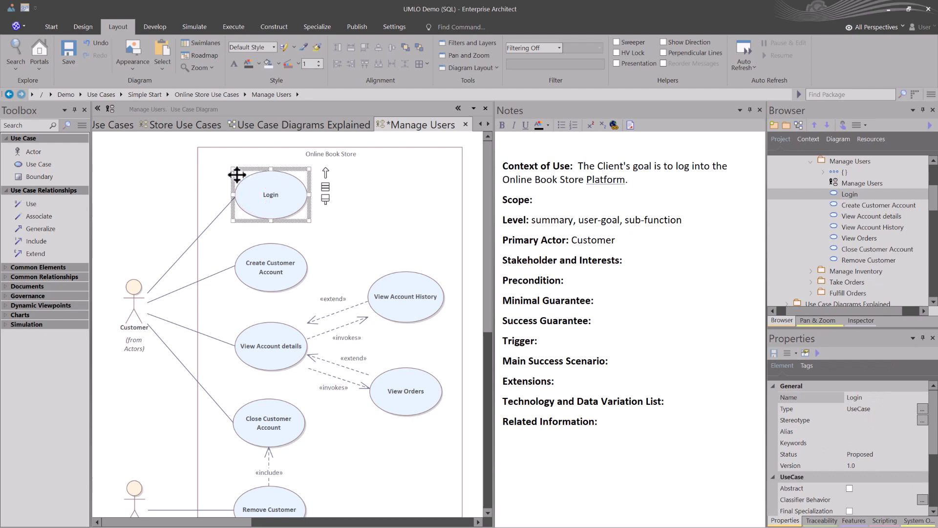
Step: Make all elements on the Manage Users diagram selectable again
click(160, 152)
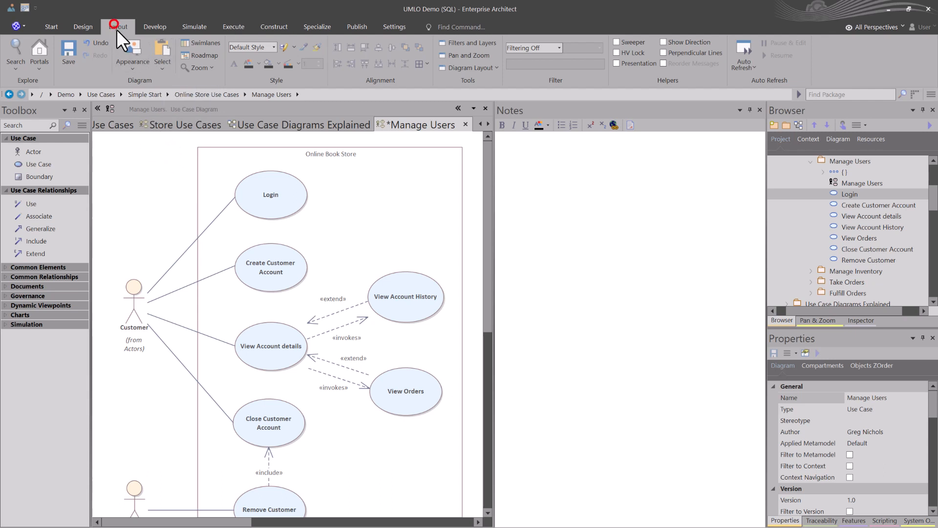
click(163, 63)
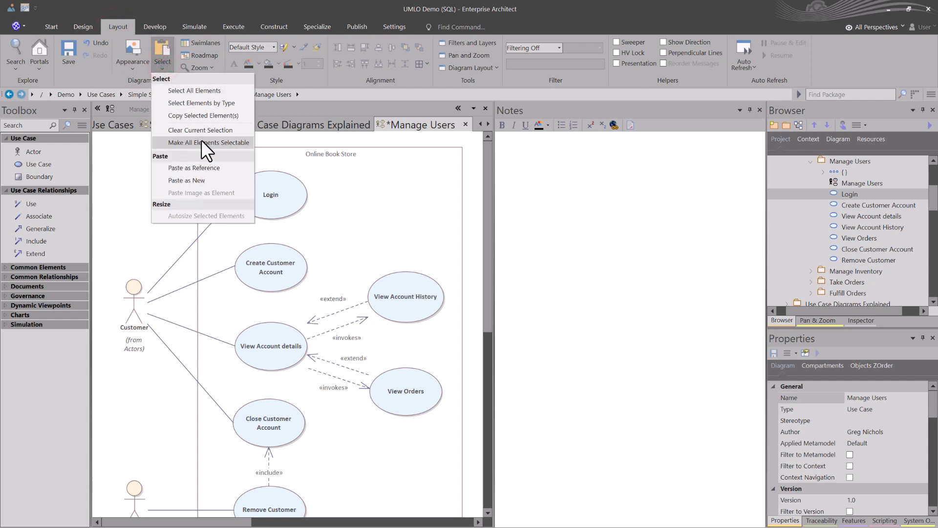
click(240, 142)
Step: Select the Online Book Store boundary and turn off its Selectable behavior
click(220, 153)
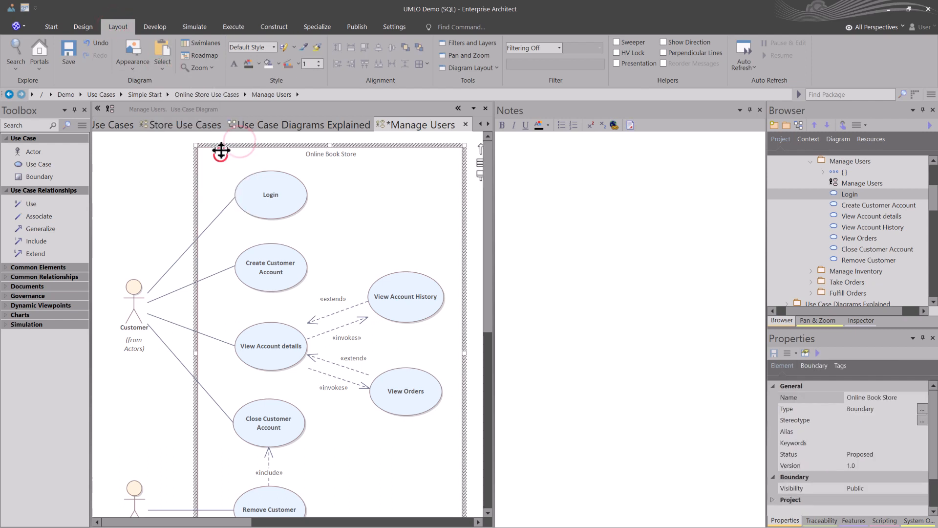
right_click(346, 158)
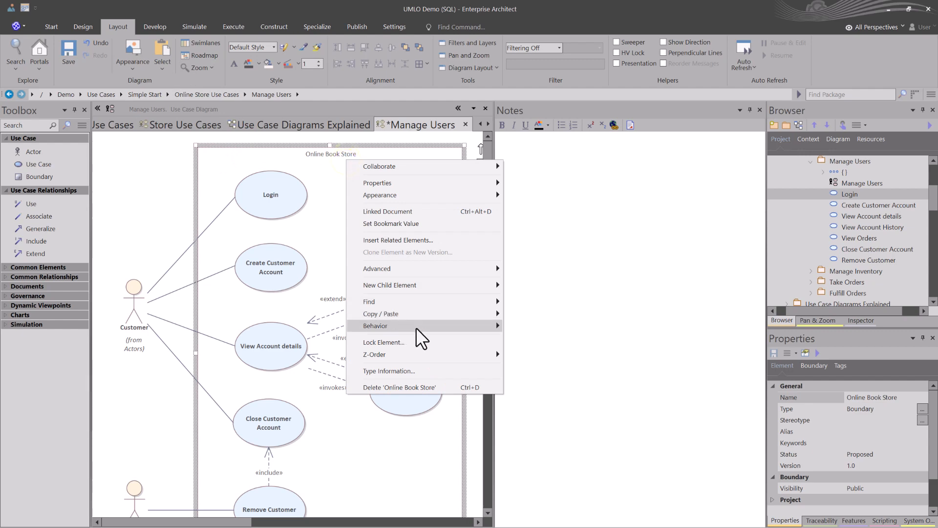
mouse_move(449, 328)
click(532, 325)
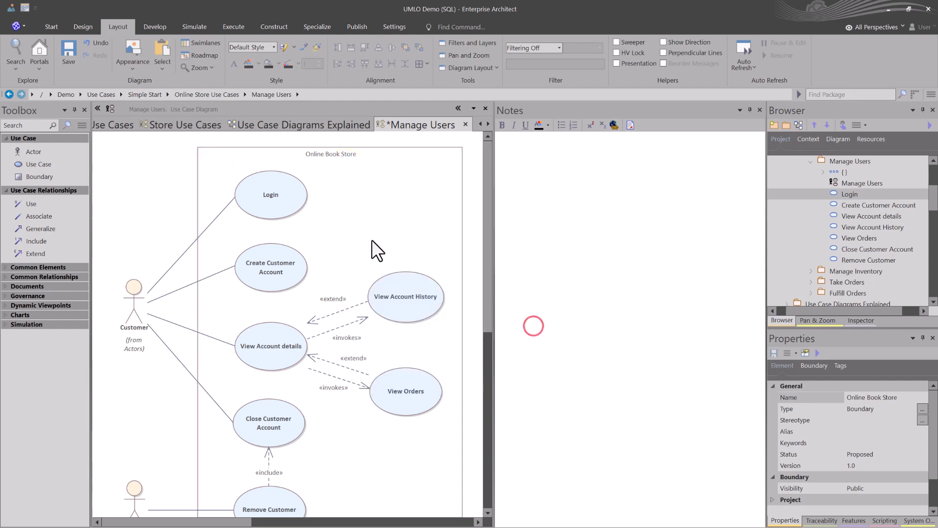
Step: Enter Online Book Store as the Scope in the Login use case notes
click(335, 123)
click(403, 123)
click(267, 198)
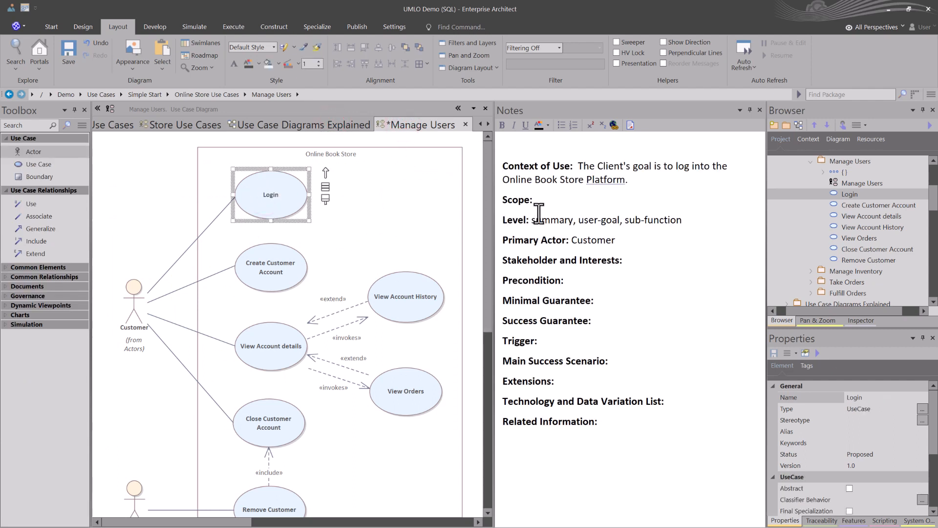
click(546, 198)
text(Online Book Store)
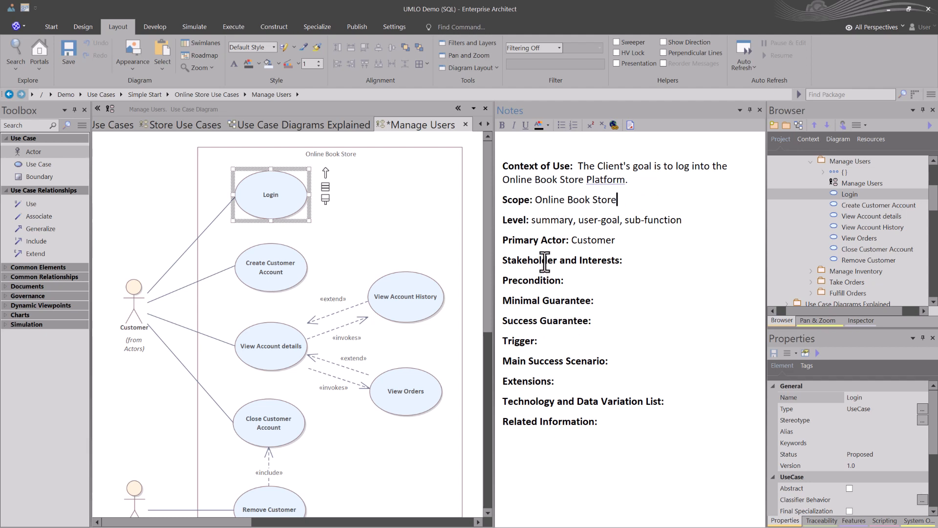
Step: Make the word summary bold in the Level line of the Login notes and select it again
double_click(547, 220)
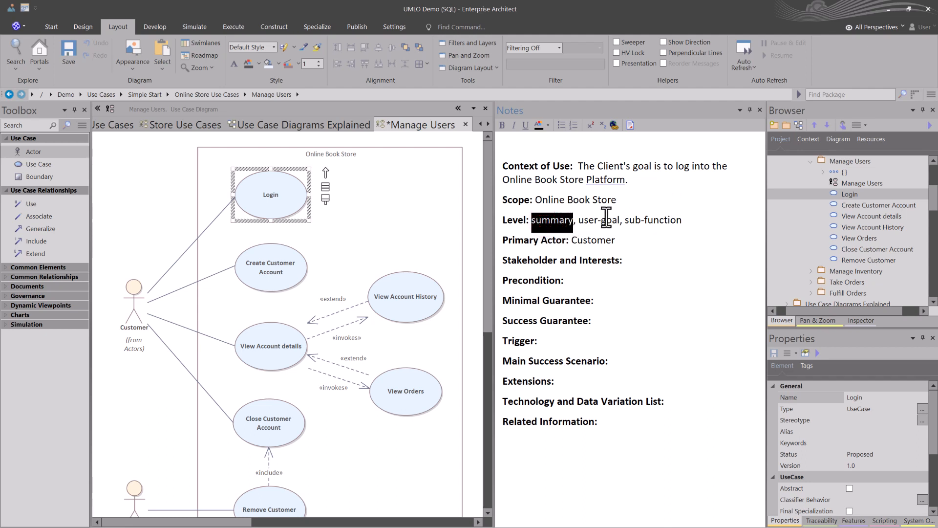
key(ctrl+b)
click(589, 220)
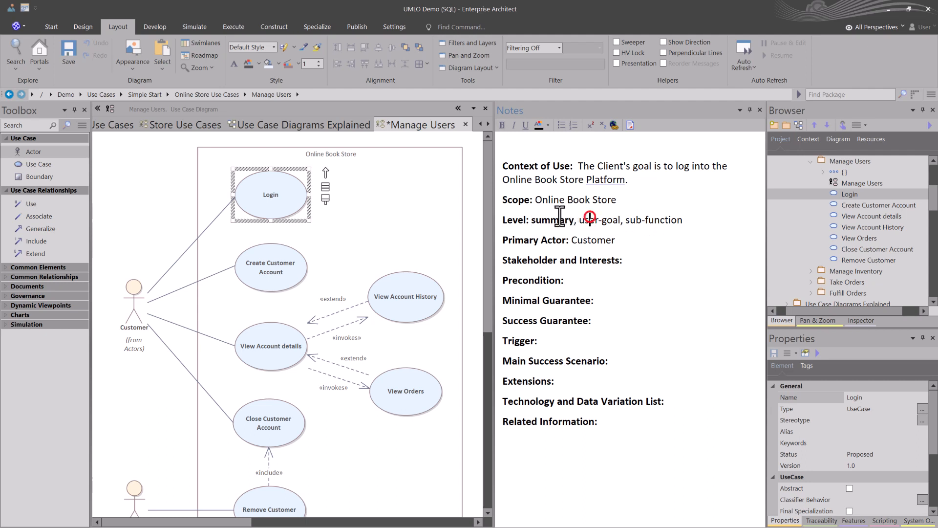
double_click(542, 220)
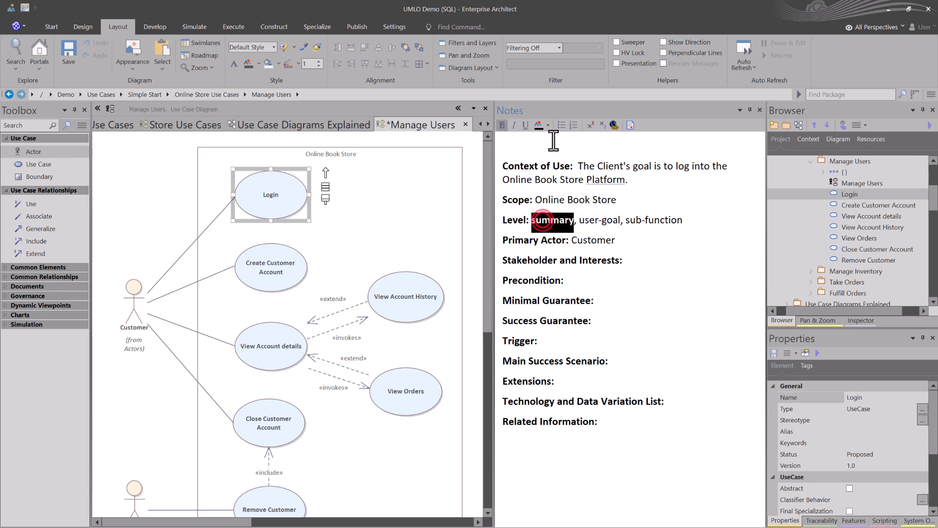
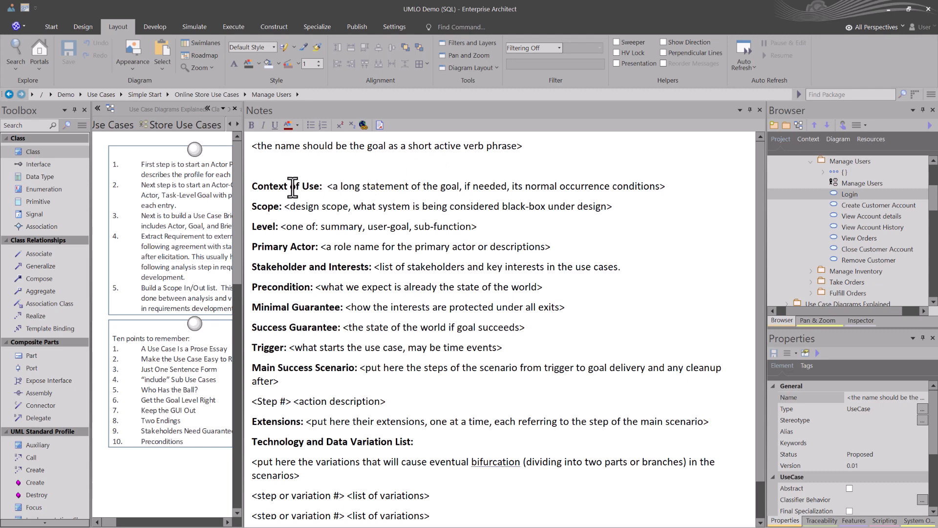
Step: Examine the guidance text for Context of Use, Scope, Level, Primary Actor, and Stakeholder and Interests in the use case notes template
drag(264, 186, 299, 186)
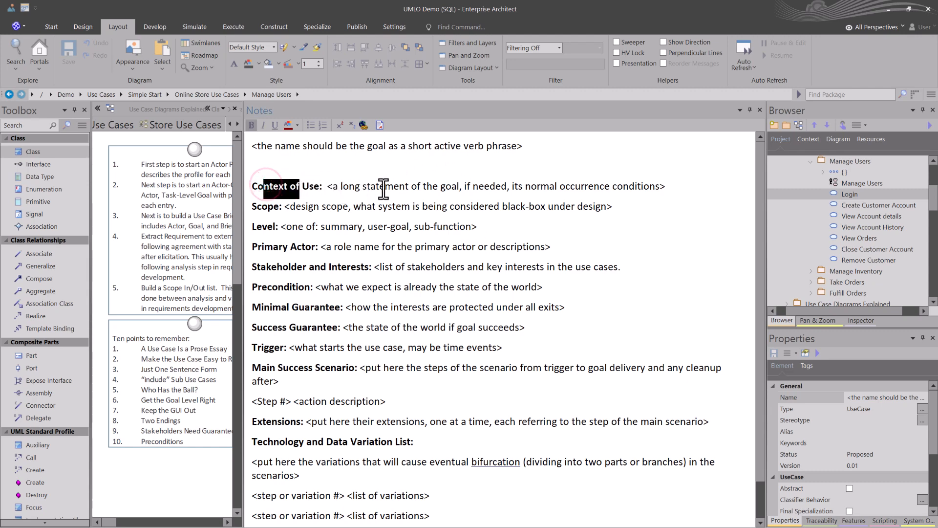
drag(440, 186, 455, 185)
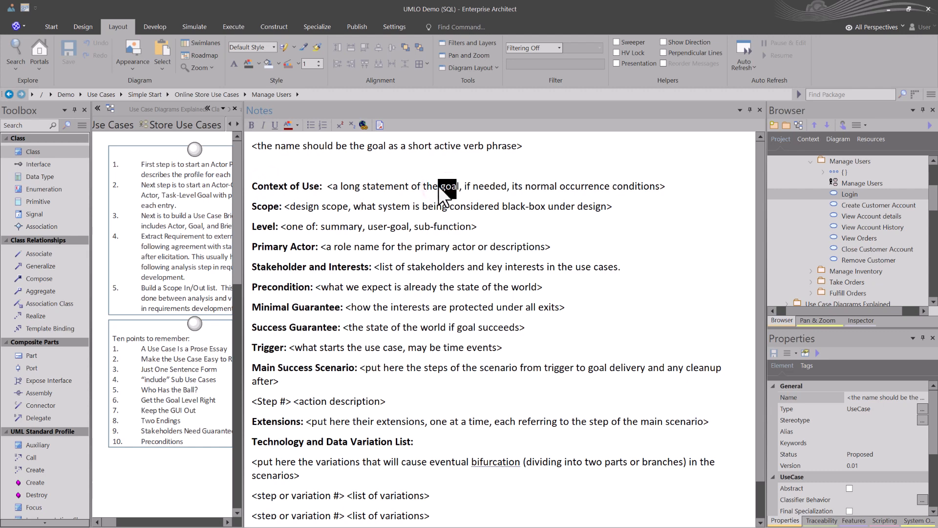
drag(305, 206, 535, 208)
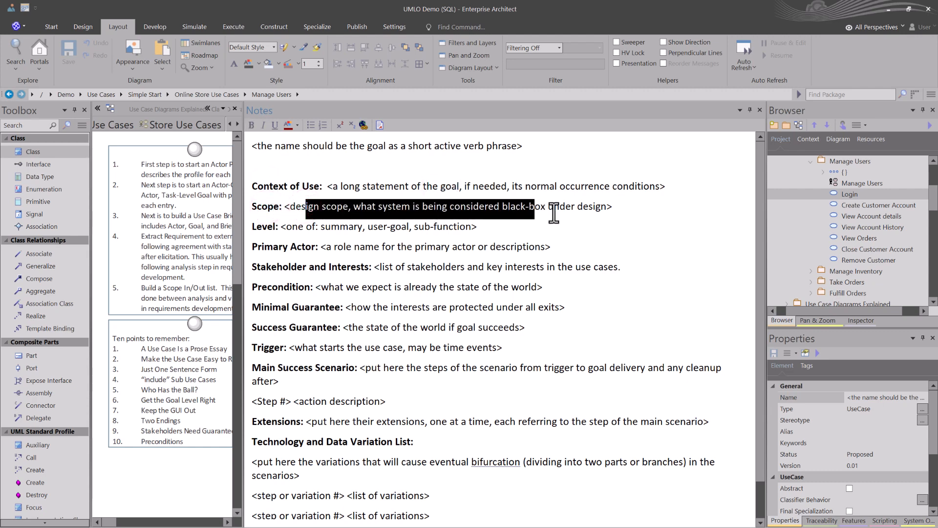
click(316, 227)
drag(318, 228, 472, 226)
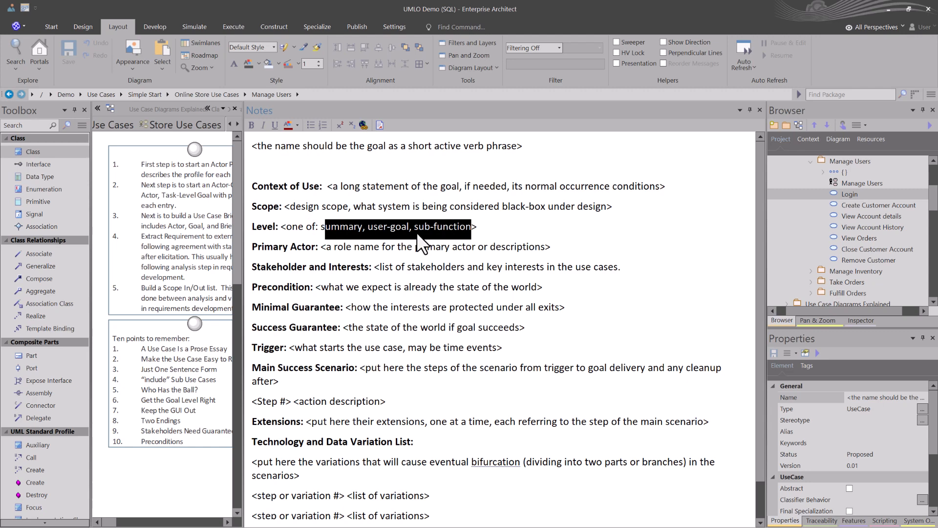
click(338, 247)
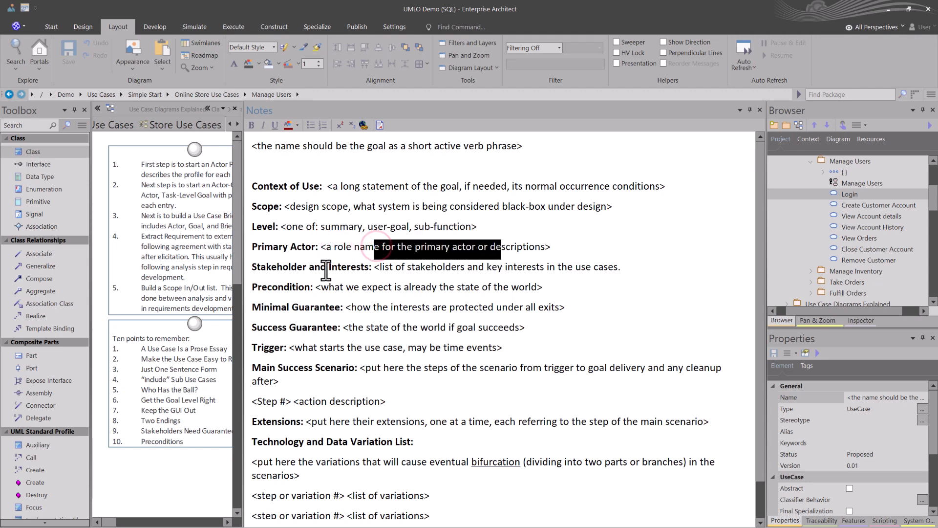
click(307, 266)
drag(382, 270, 611, 272)
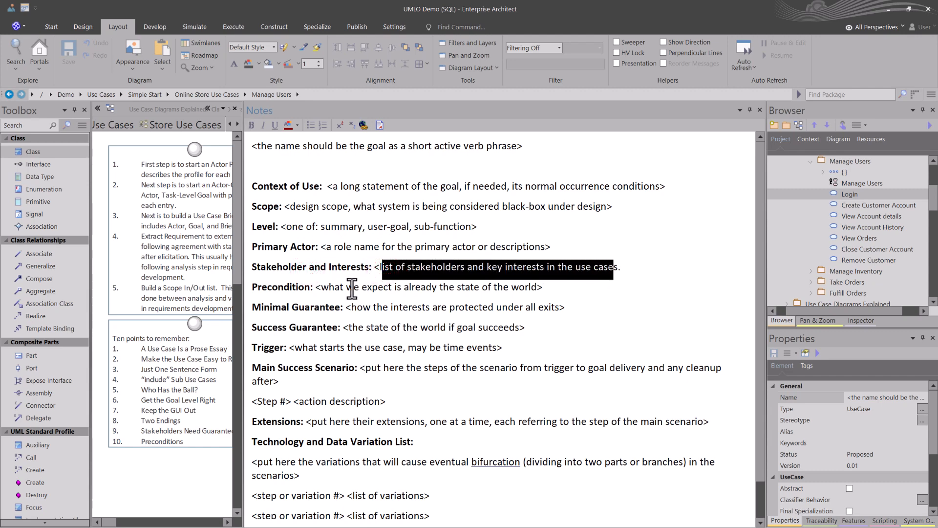
Step: Read the template guidance for Precondition, Minimal Guarantee, Success Guarantee and Trigger
drag(337, 289, 542, 289)
click(593, 314)
drag(356, 307, 555, 298)
drag(352, 327, 511, 329)
scroll(506, 347, down, 1)
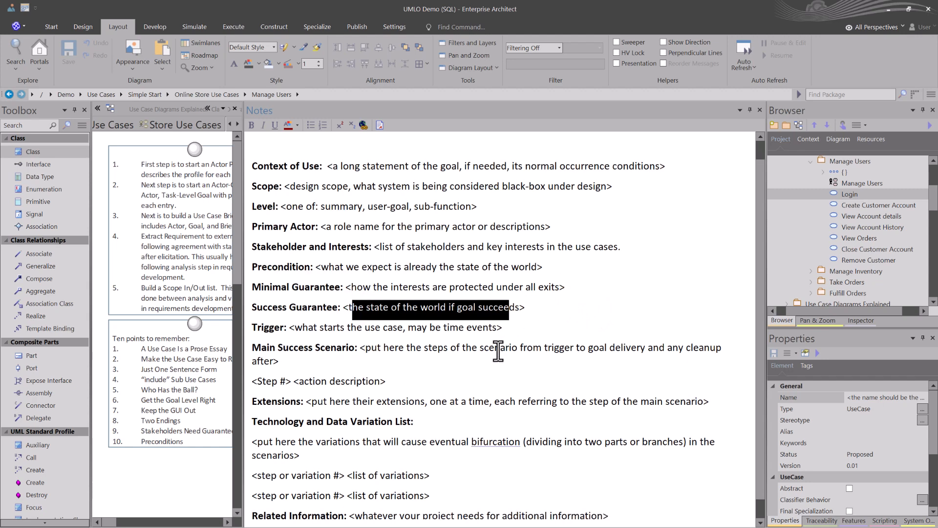
click(325, 327)
drag(325, 328, 493, 328)
click(457, 356)
scroll(382, 358, down, 1)
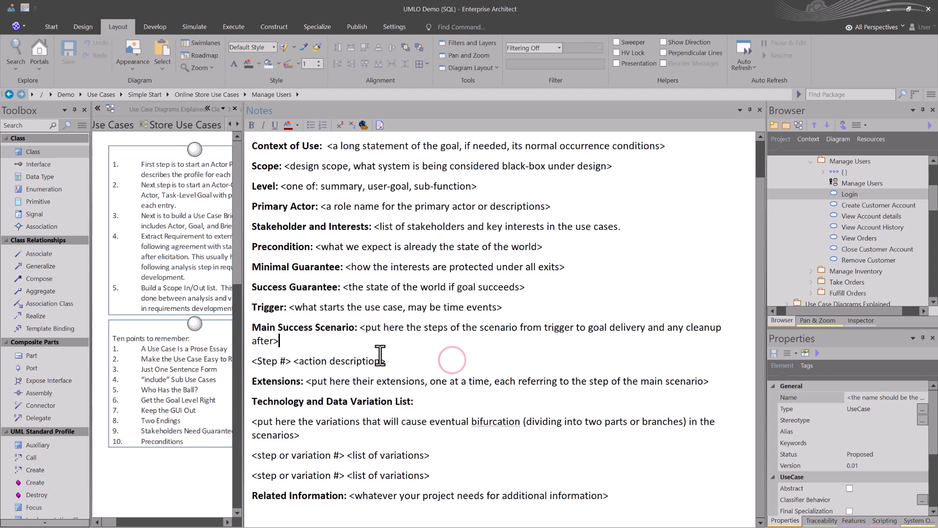
Step: Examine the template's Main Success Scenario with its step and action description line, and the Extensions guidance
drag(361, 328, 253, 328)
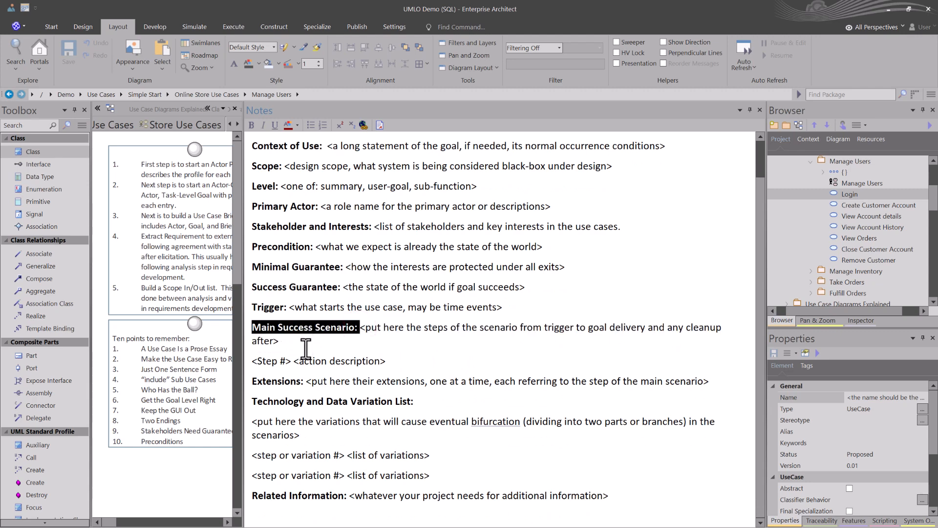
click(291, 343)
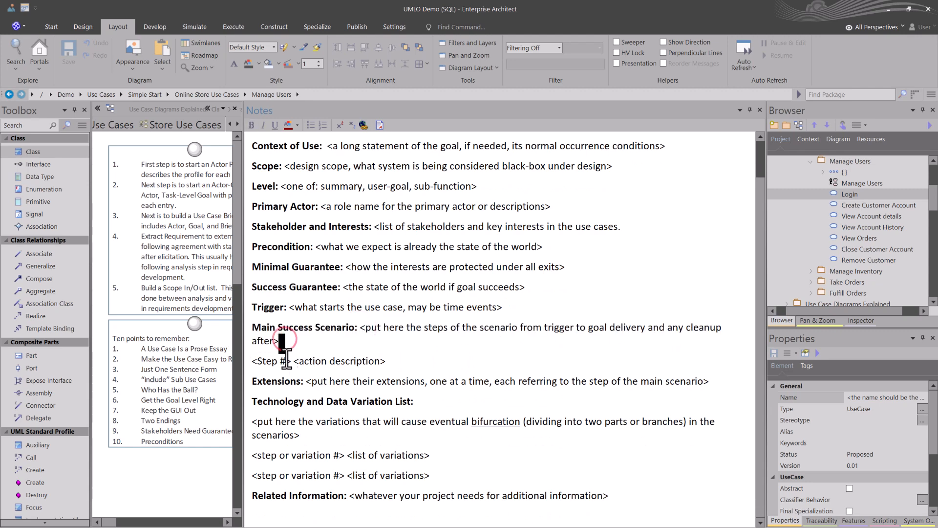
drag(265, 361, 290, 364)
click(303, 361)
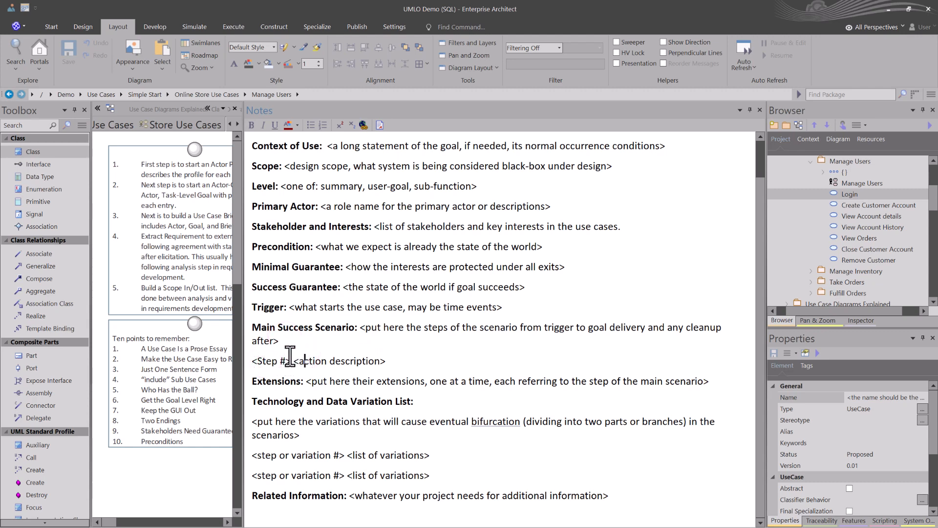
drag(251, 363, 370, 365)
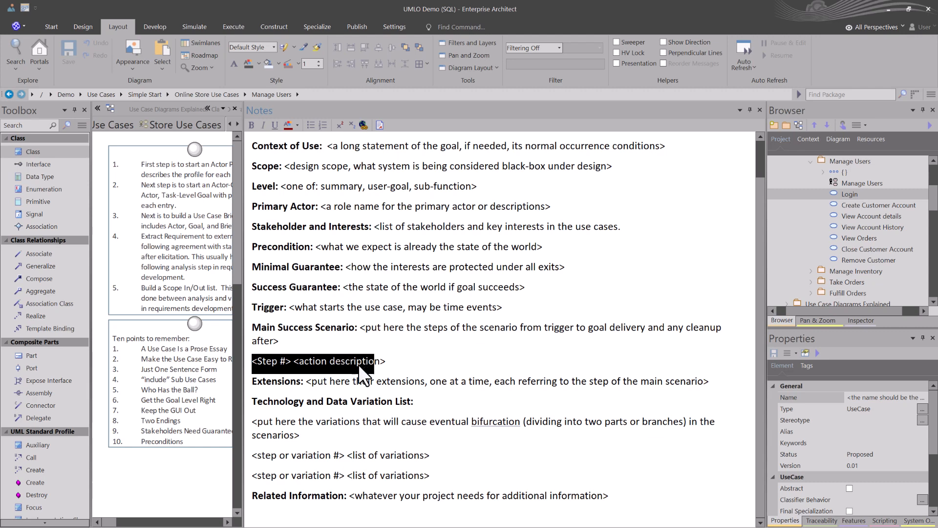
scroll(358, 364, down, 1)
drag(312, 362, 683, 361)
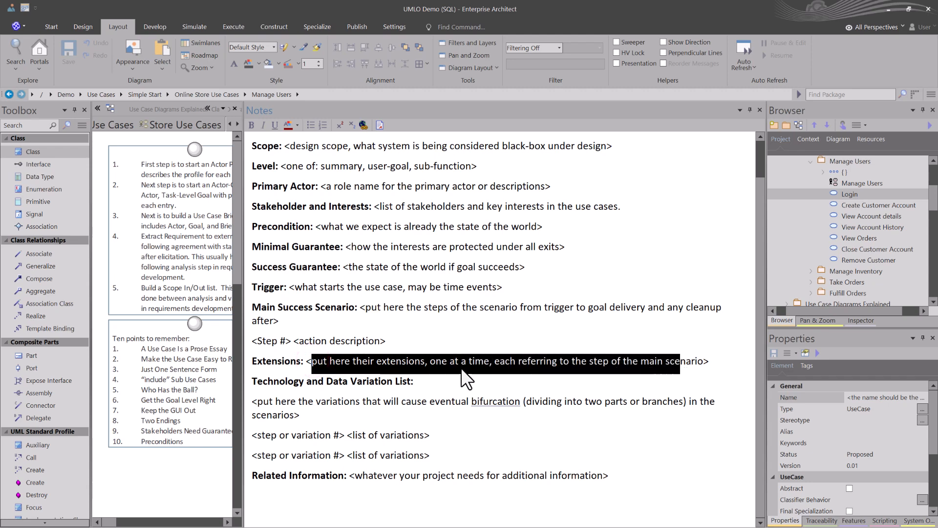
click(601, 361)
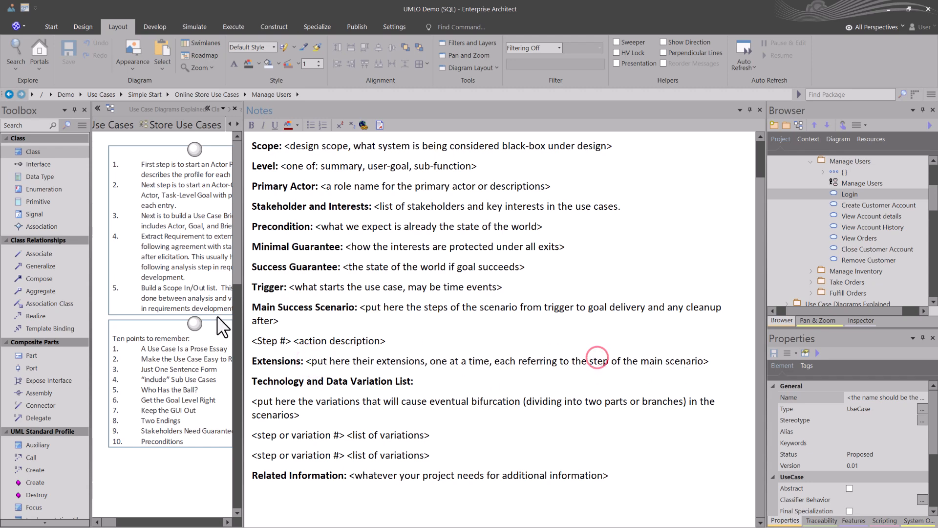
drag(267, 308, 329, 350)
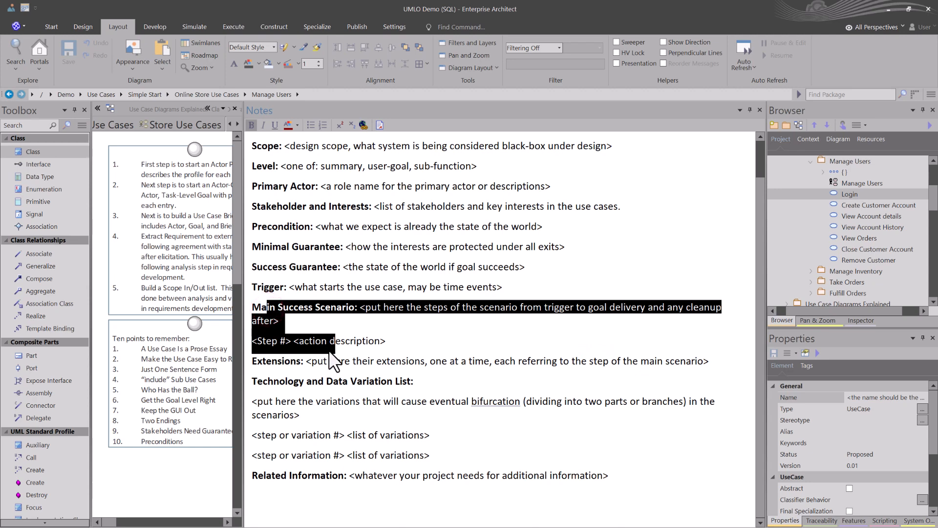
click(331, 362)
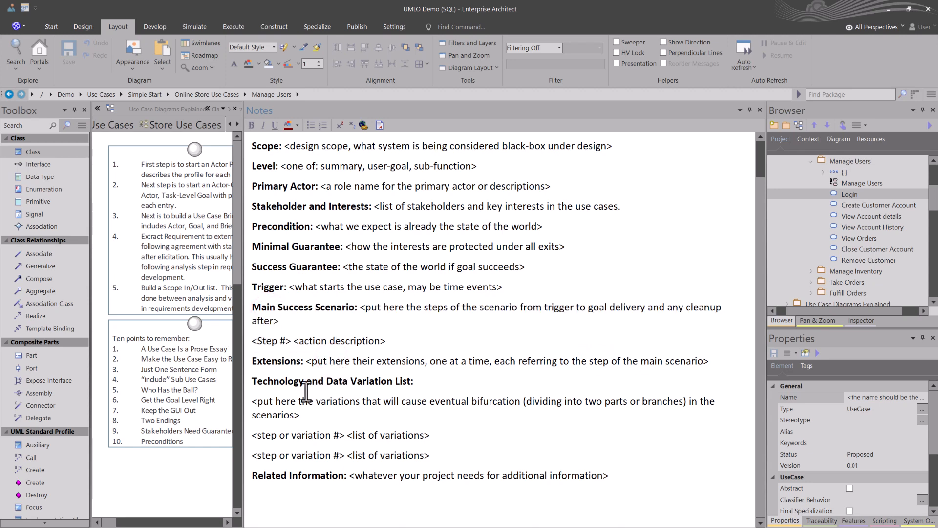
Step: Read the Technology and Data Variation List section of the template, including its step or variation lines
click(285, 386)
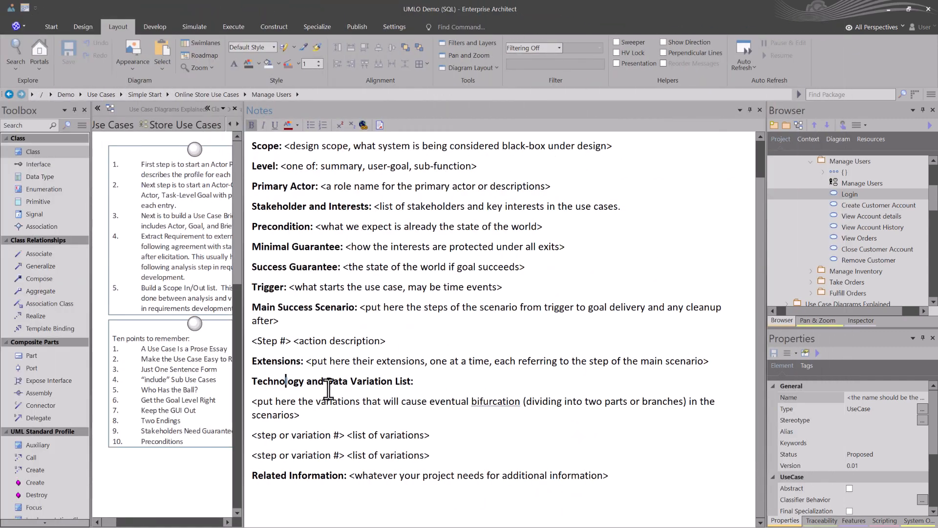
drag(275, 402, 416, 452)
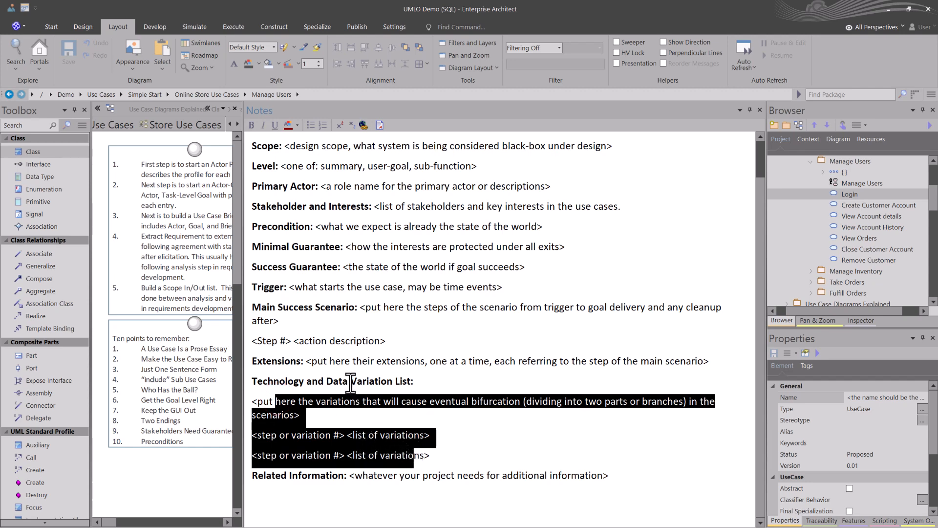
click(351, 412)
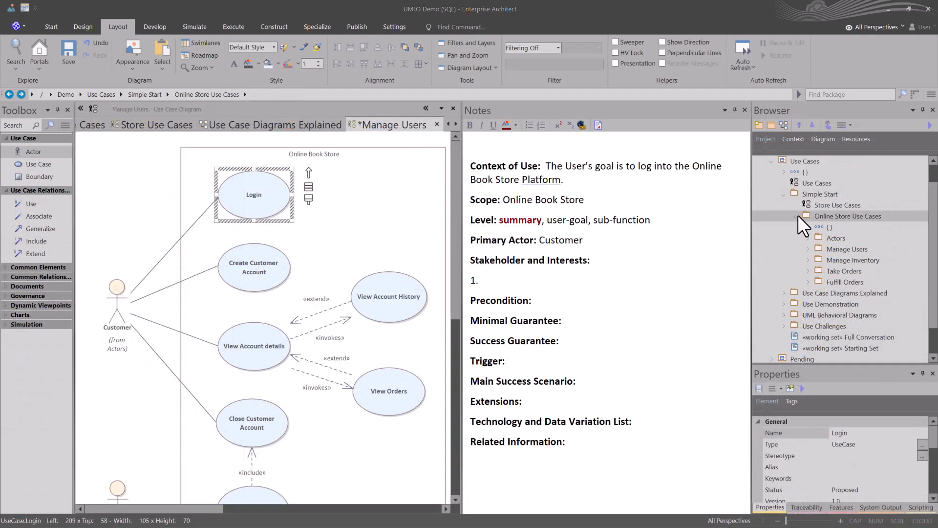
Step: Create a version 0.01 baseline of the Online Store Use Cases package, including its sub-packages
click(819, 216)
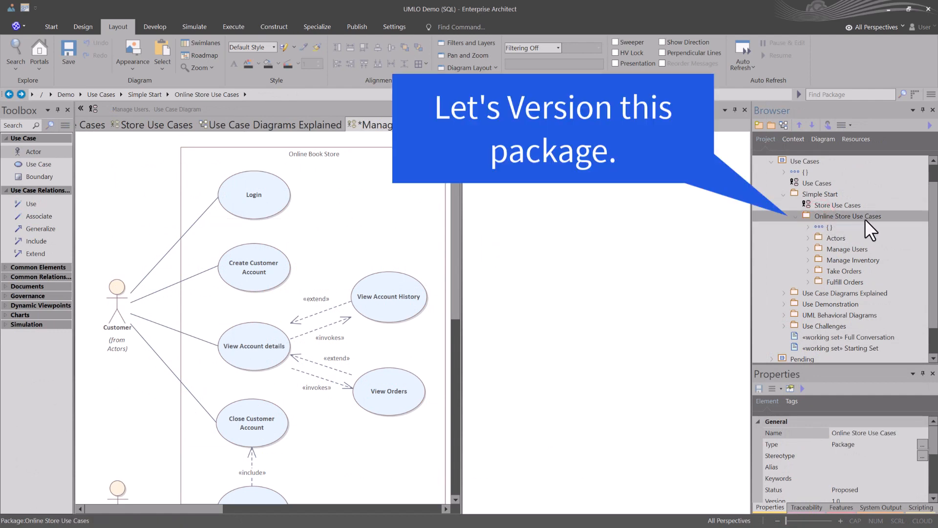
click(811, 214)
key(ctrl+alt+b)
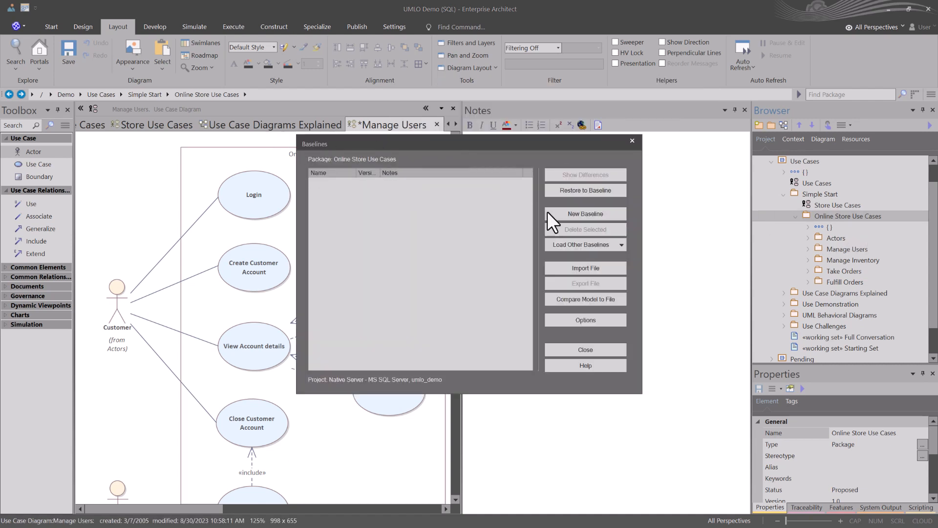
click(581, 214)
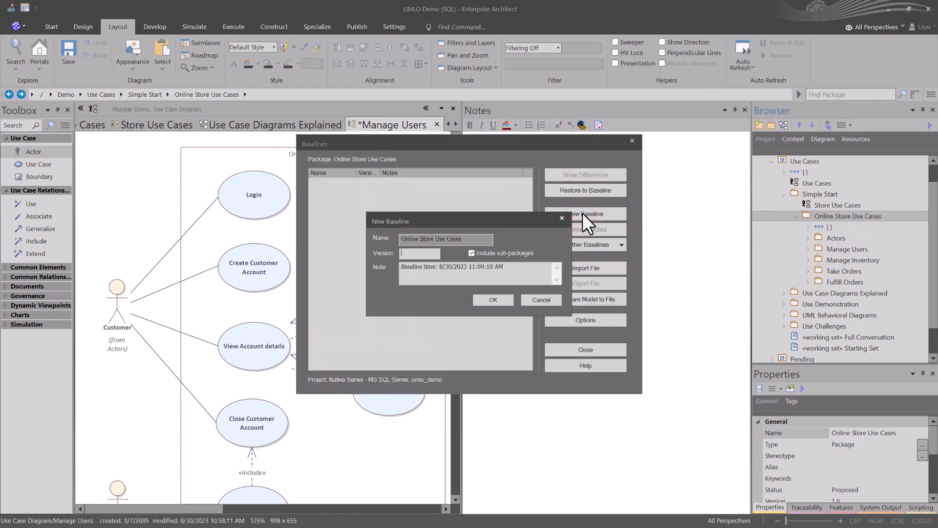
text(0.01)
click(494, 299)
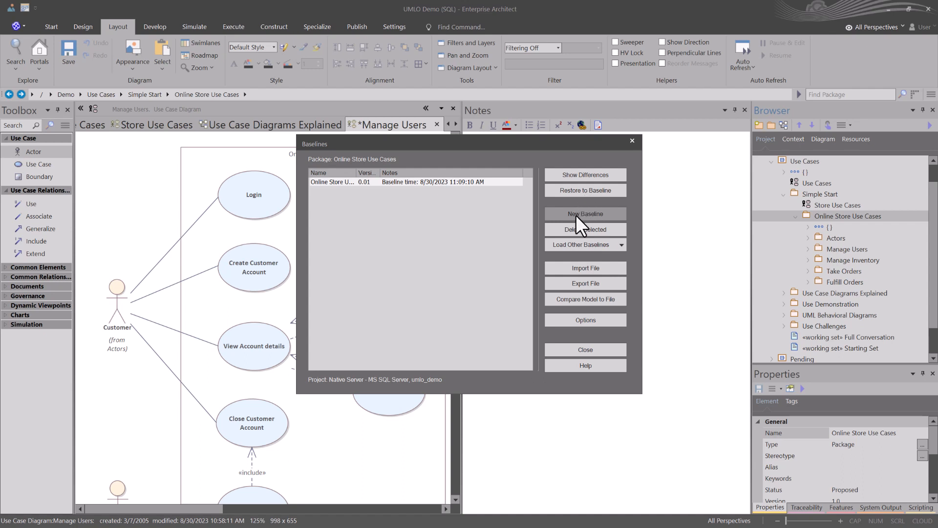
click(597, 350)
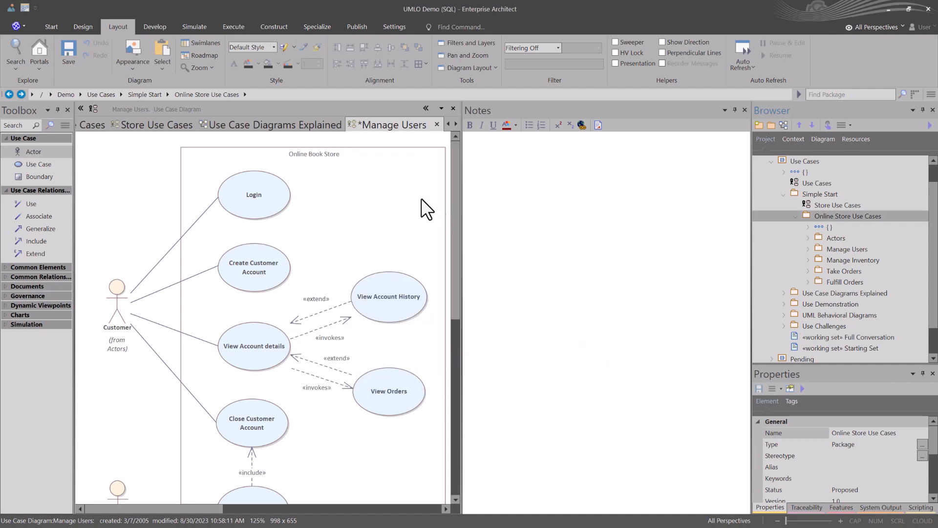
Step: Create a version 1 baseline of the Manage Users package including sub-packages, and expand that package in the project tree
click(817, 195)
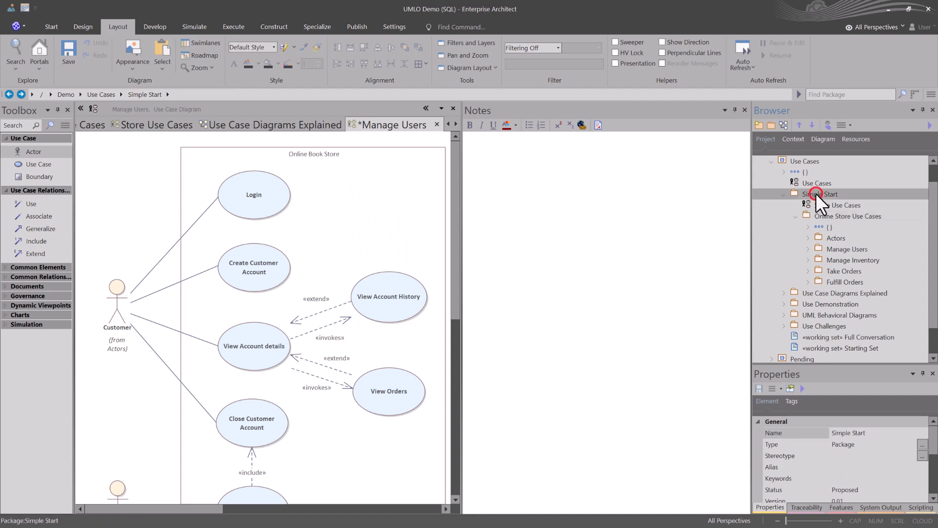
click(836, 217)
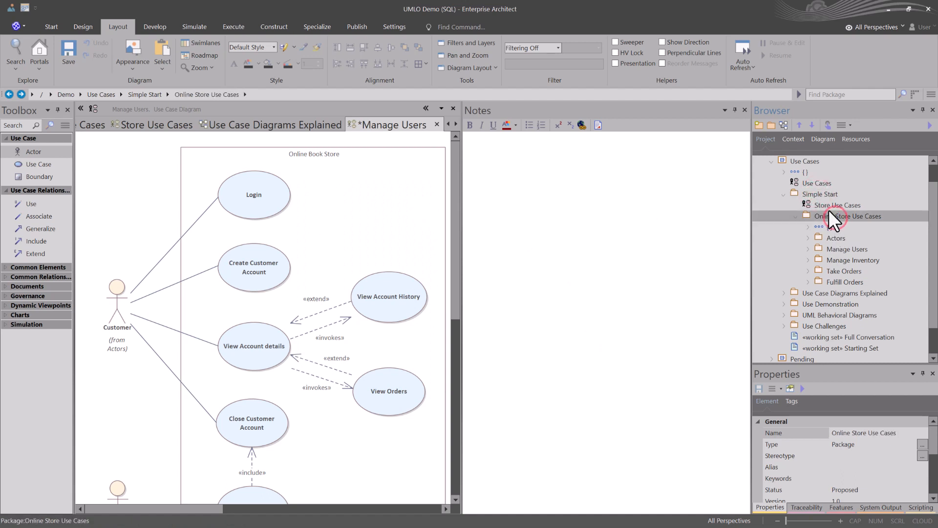
click(826, 238)
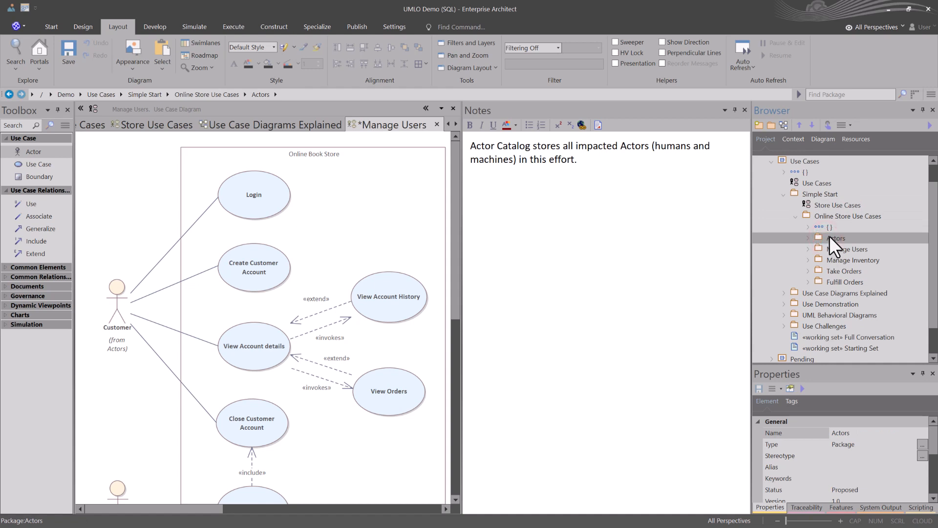
click(834, 248)
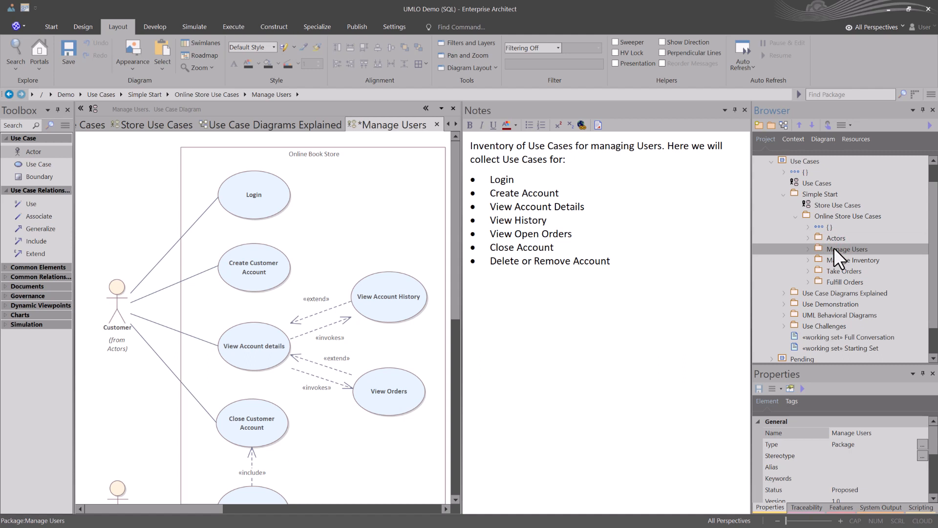
key(ctrl+alt+b)
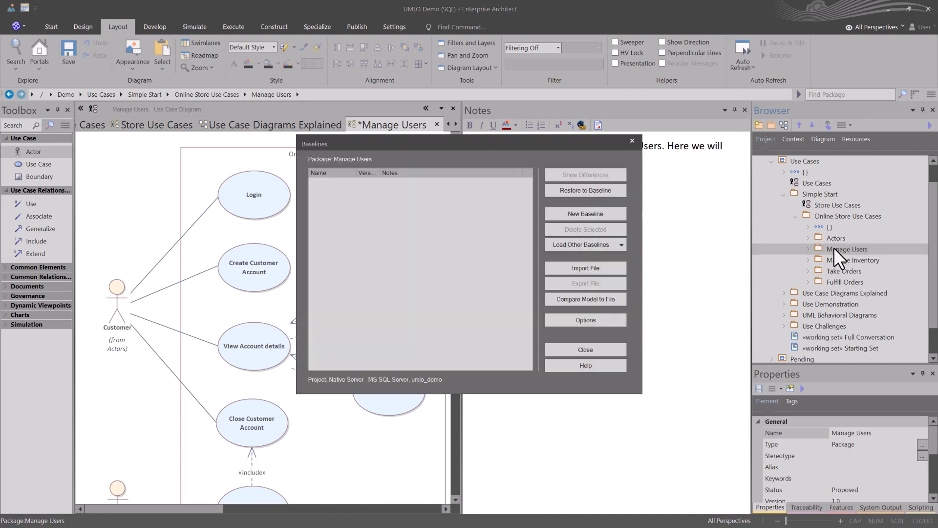
click(589, 215)
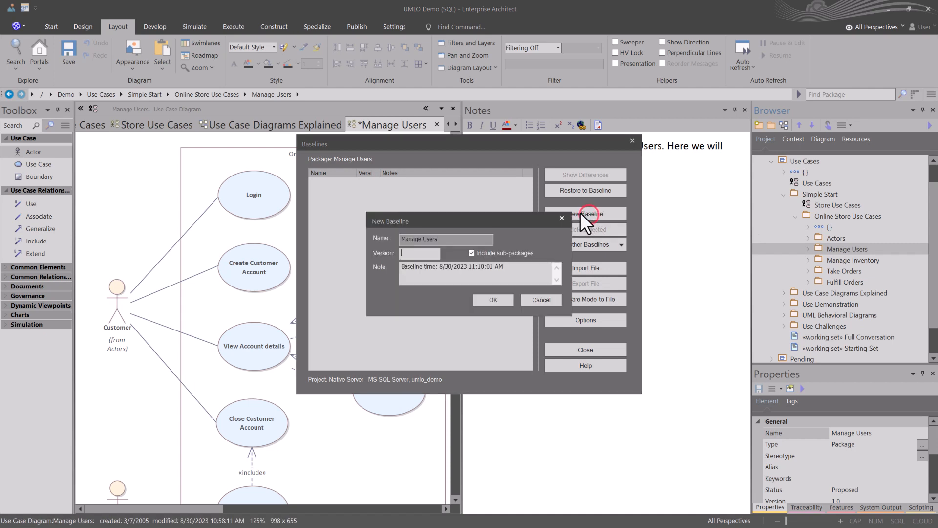
text(1)
click(492, 298)
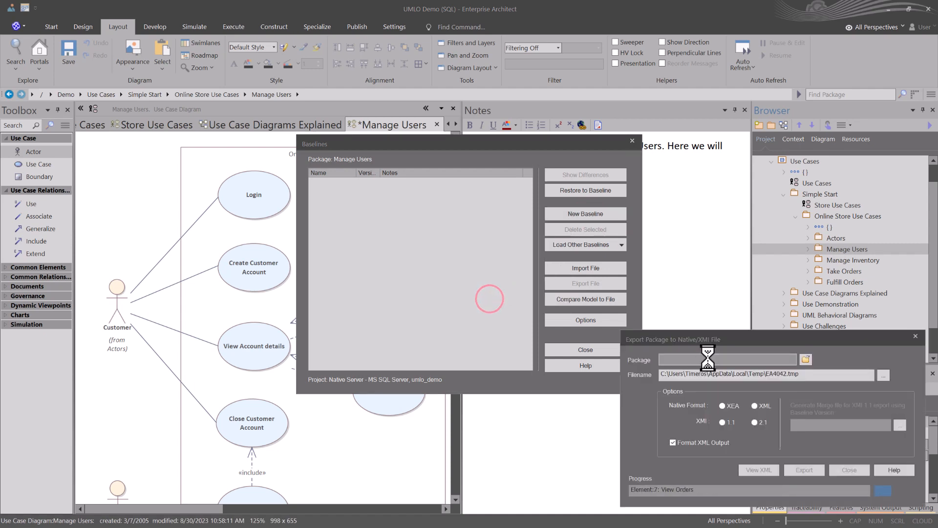
click(589, 349)
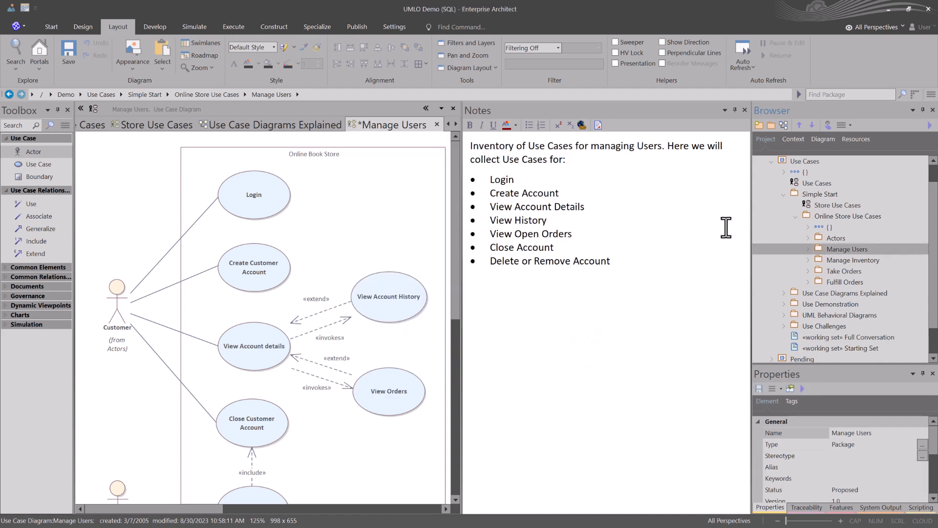
click(807, 249)
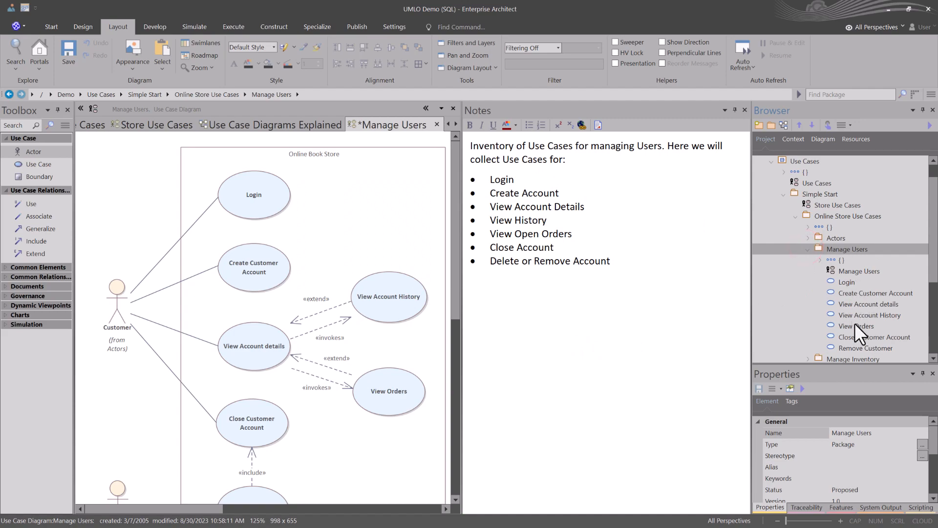